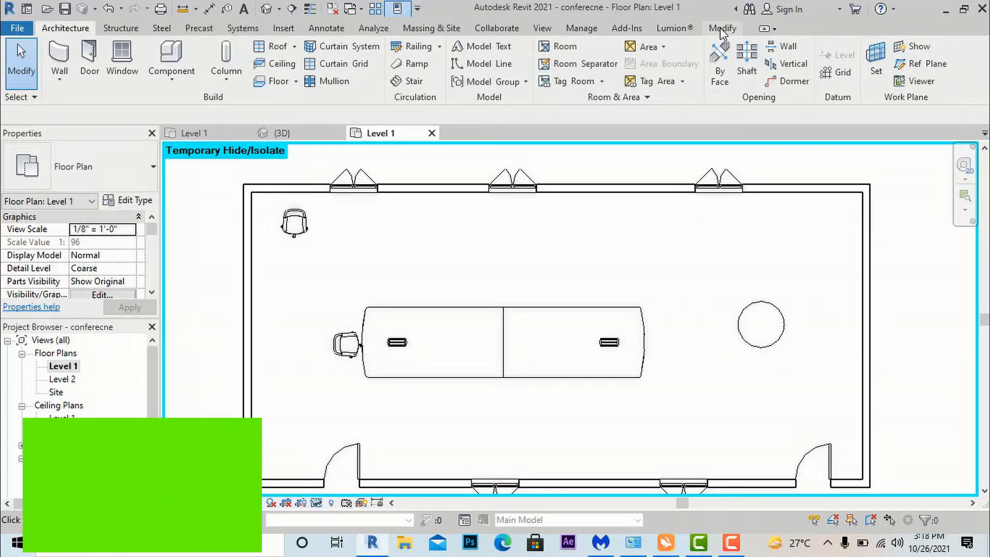
{"action": "left_click", "coordinate": [722, 30]}
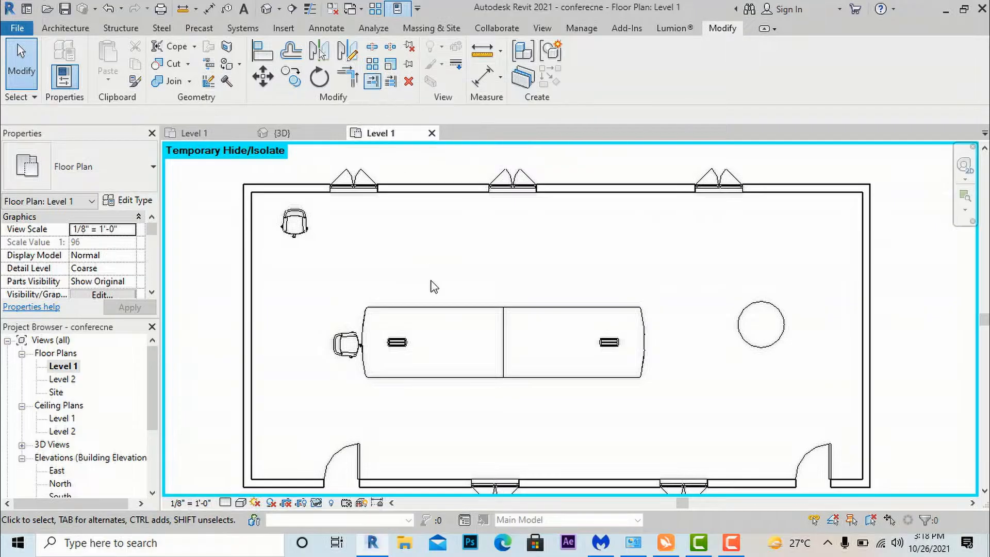
{"action": "scroll", "coordinate": [587, 271], "scroll_direction": "down", "scroll_amount": 1}
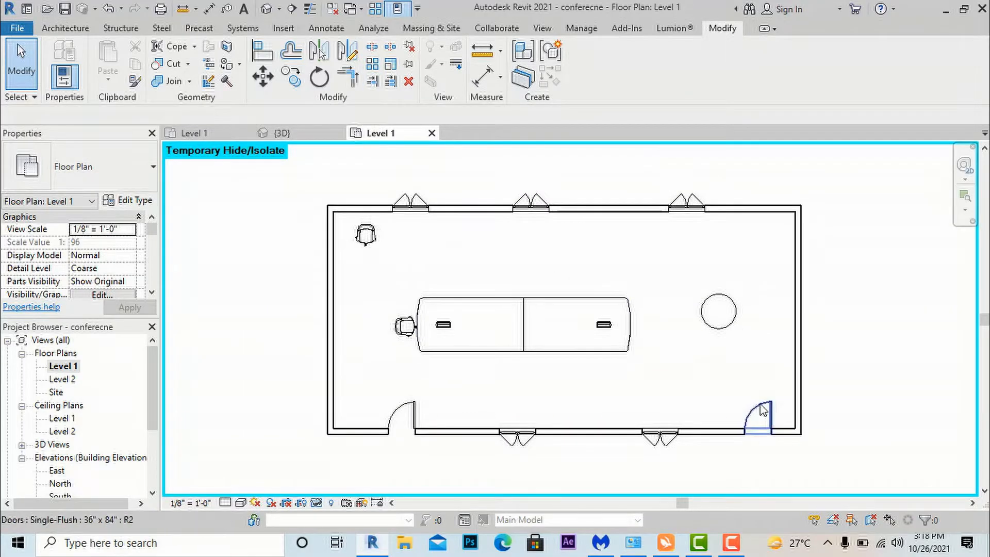
{"action": "scroll", "coordinate": [694, 356], "scroll_direction": "up", "scroll_amount": 1}
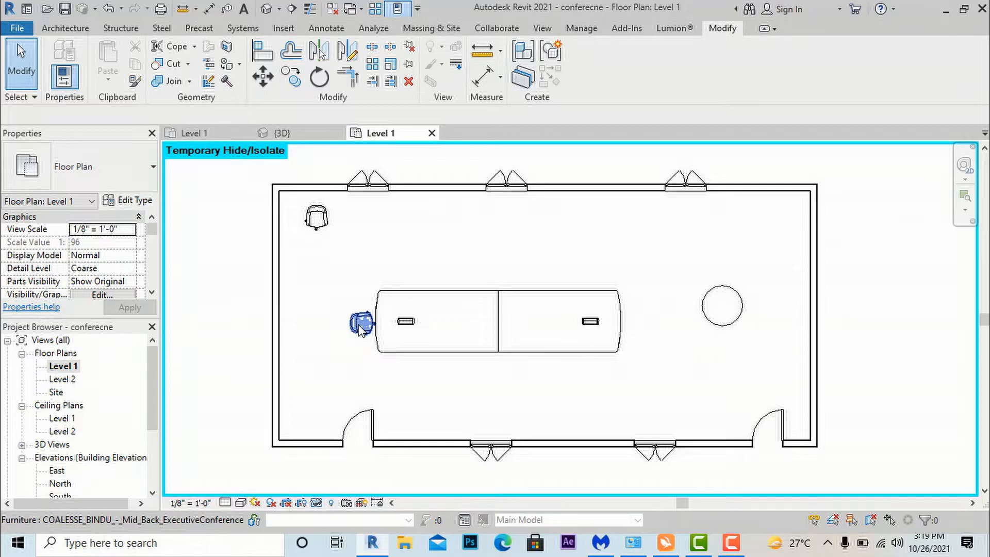
{"action": "left_click", "coordinate": [363, 323]}
{"action": "left_click", "coordinate": [371, 65]}
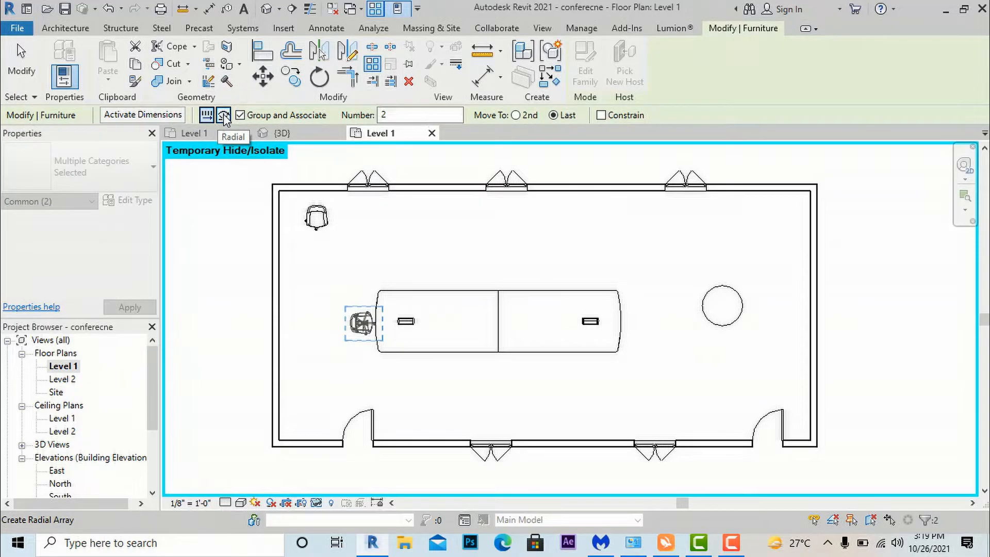
{"action": "left_click", "coordinate": [223, 115]}
{"action": "key", "text": "Escape"}
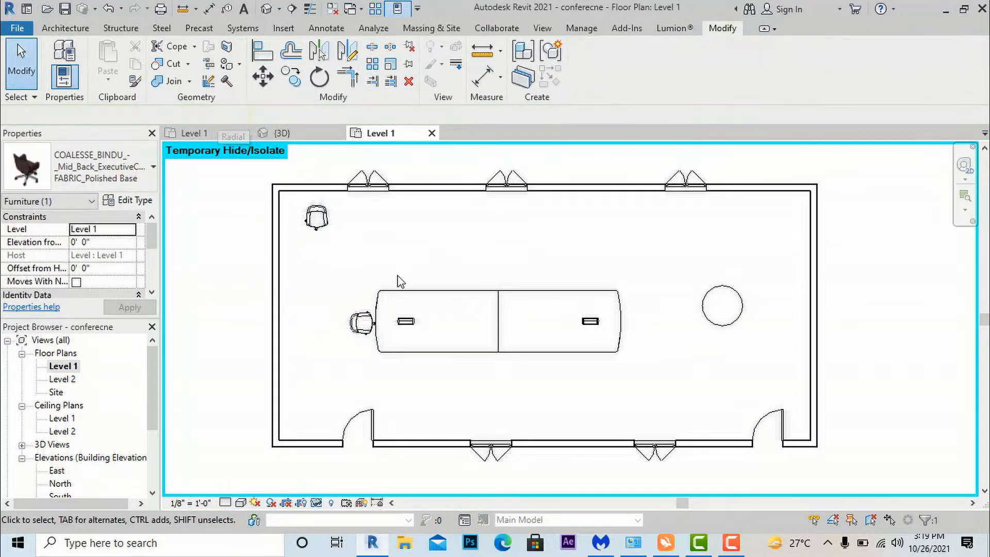
{"action": "key", "text": "Escape"}
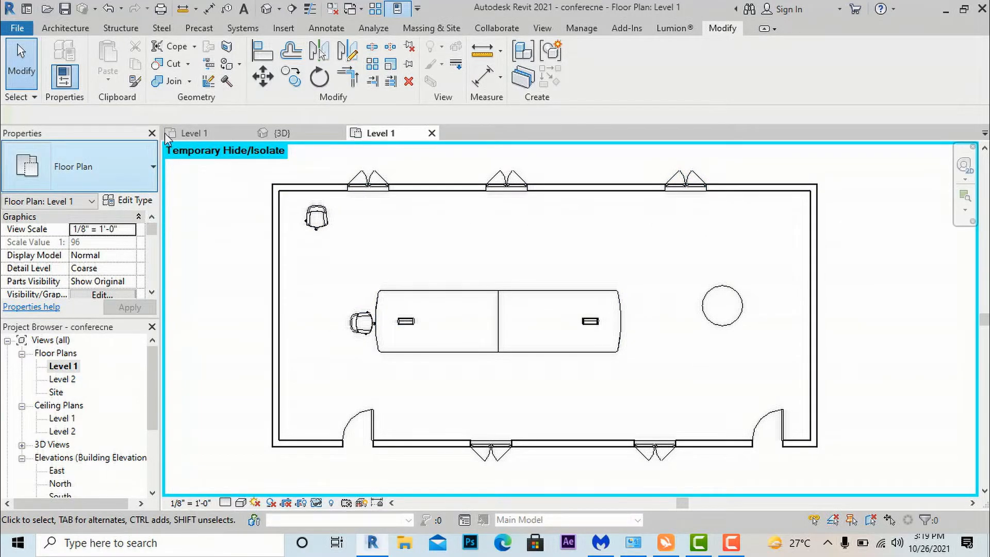
Start a linear array of the chair in the room's upper-left corner with 10 items, spaced by the move to the 2nd.
{"action": "left_click", "coordinate": [316, 216]}
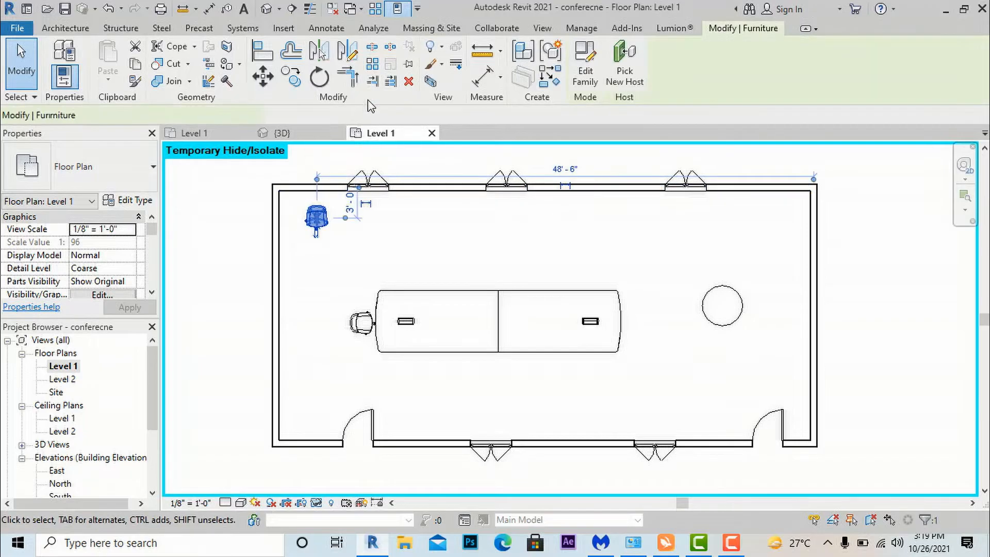
{"action": "left_click", "coordinate": [373, 65]}
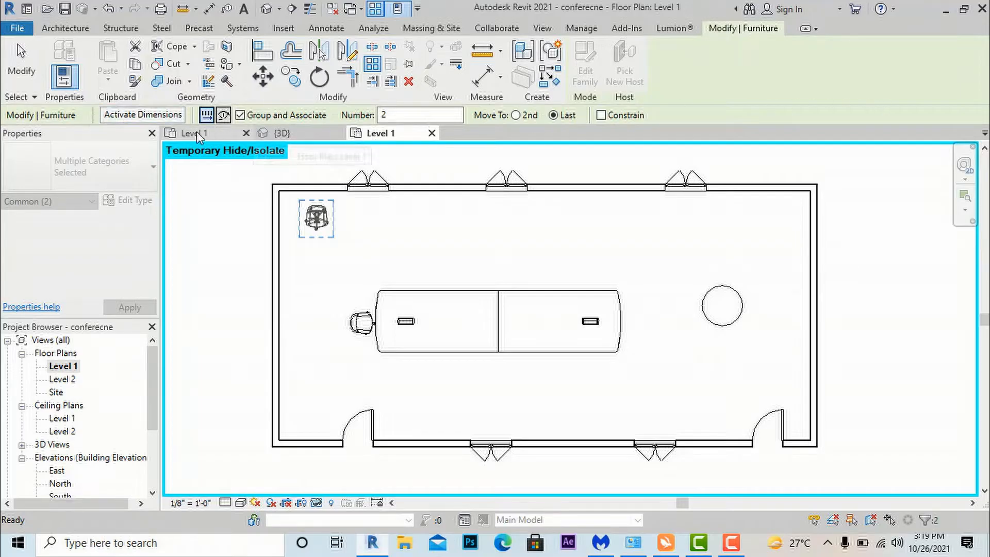
{"action": "left_click", "coordinate": [156, 118]}
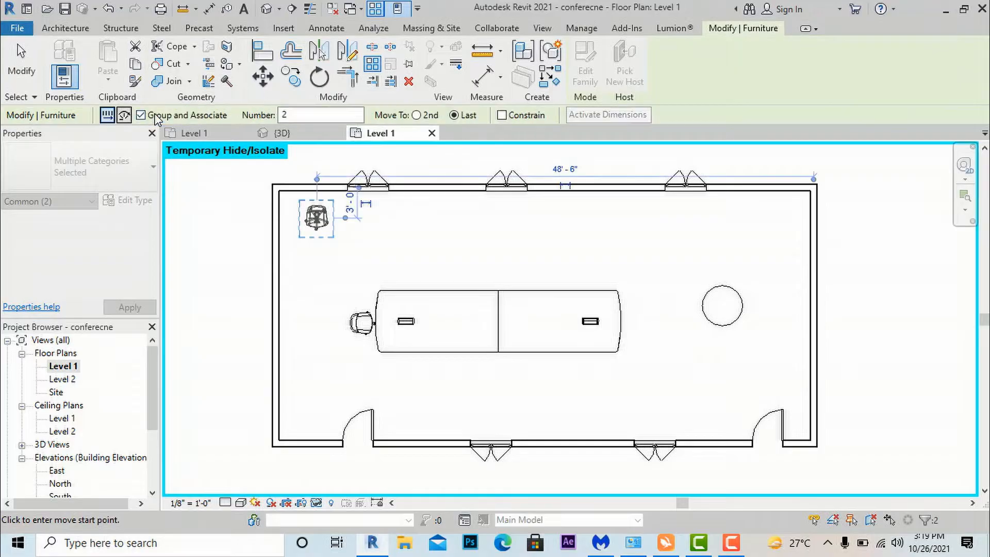
{"action": "scroll", "coordinate": [330, 216], "scroll_direction": "up", "scroll_amount": 2}
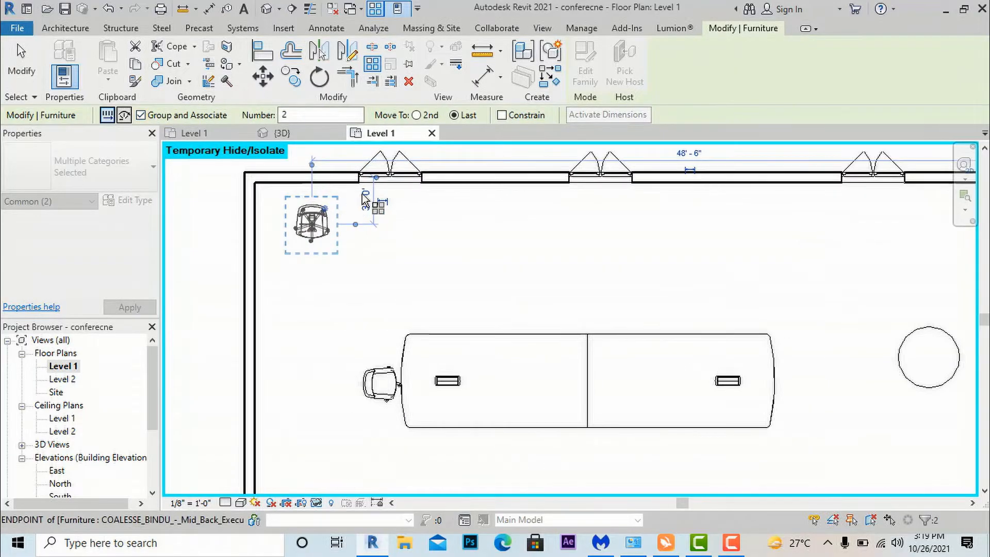
{"action": "left_click", "coordinate": [107, 118]}
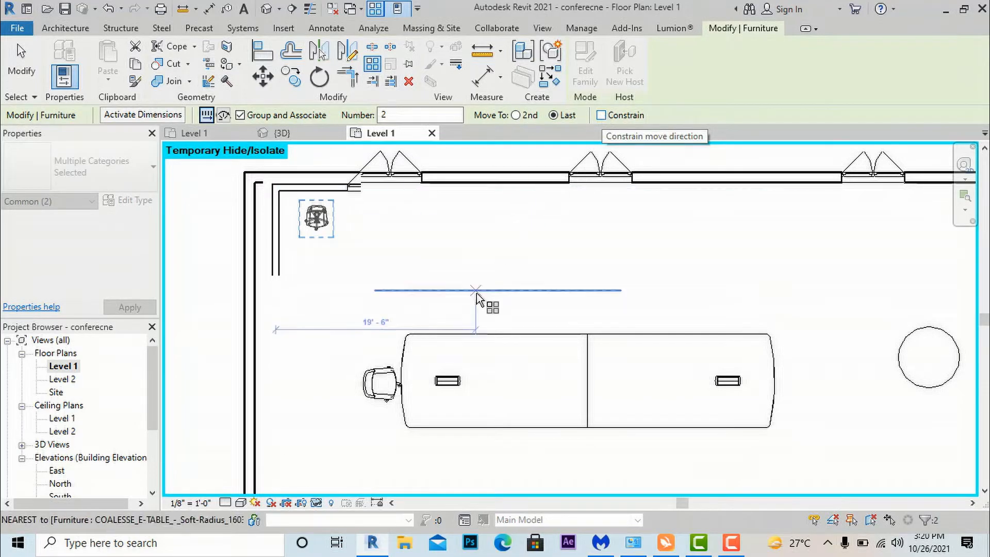
{"action": "scroll", "coordinate": [470, 289], "scroll_direction": "down", "scroll_amount": 2}
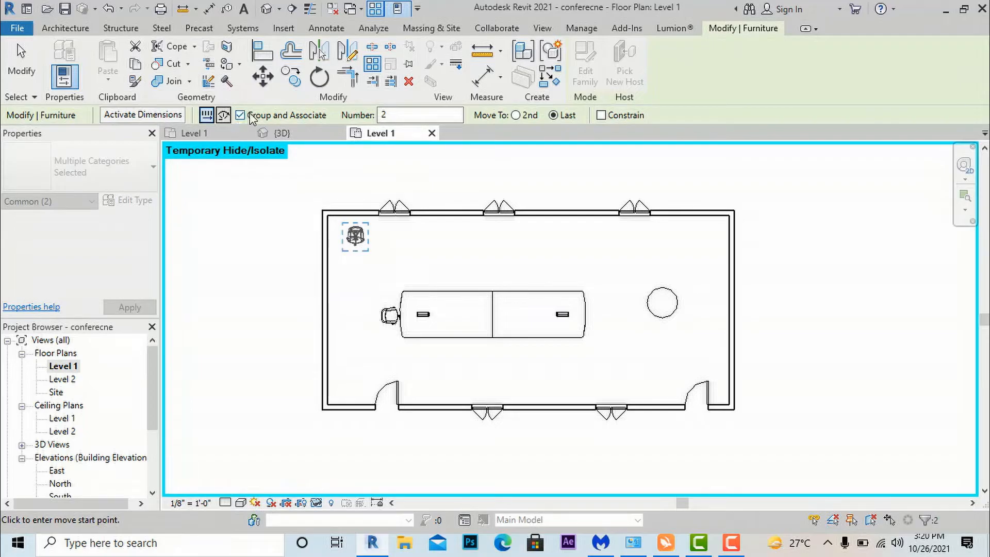
{"action": "left_click", "coordinate": [398, 114]}
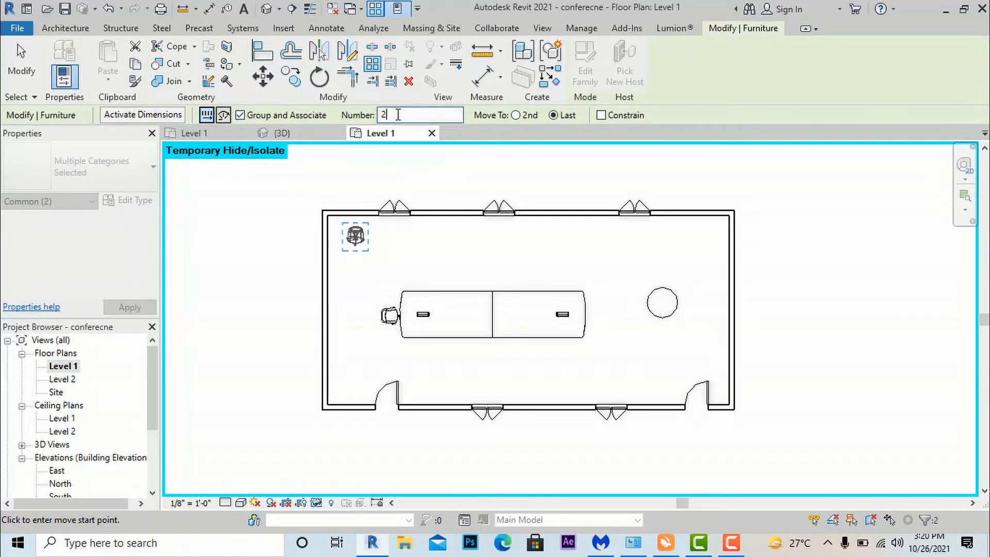
{"action": "left_click_drag", "start_coordinate": [398, 114], "coordinate": [374, 115]}
{"action": "left_click", "coordinate": [516, 116]}
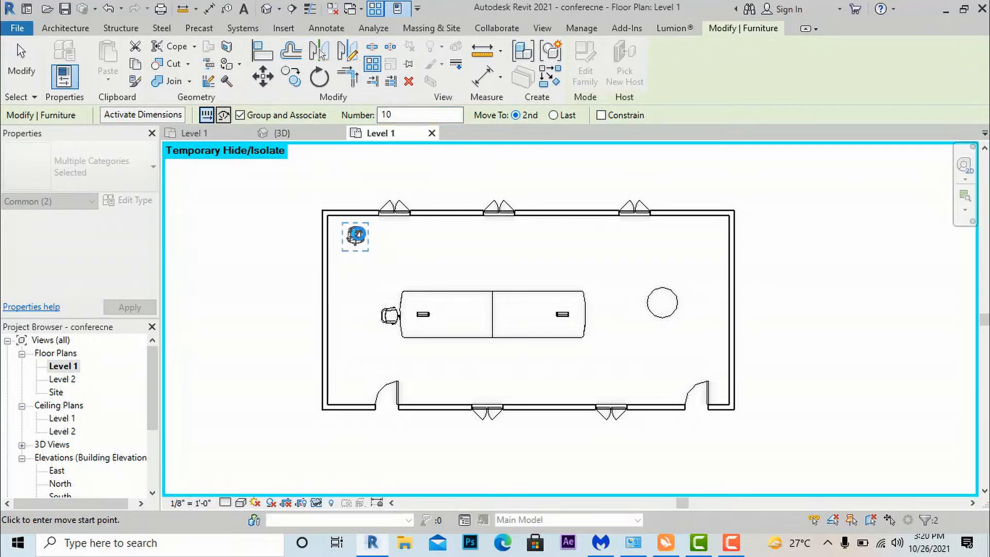
Place the array's second chair 3'-4" horizontally to the right of the first chair and accept the count of 10.
{"action": "scroll", "coordinate": [356, 234], "scroll_direction": "up", "scroll_amount": 2}
{"action": "scroll", "coordinate": [354, 227], "scroll_direction": "up", "scroll_amount": 2}
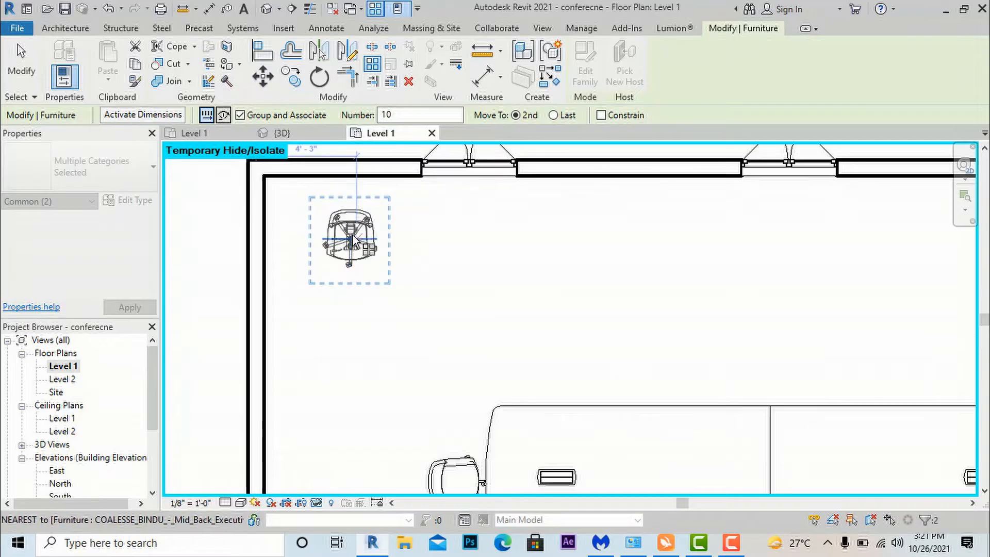
{"action": "left_click", "coordinate": [349, 221]}
{"action": "left_click", "coordinate": [350, 221]}
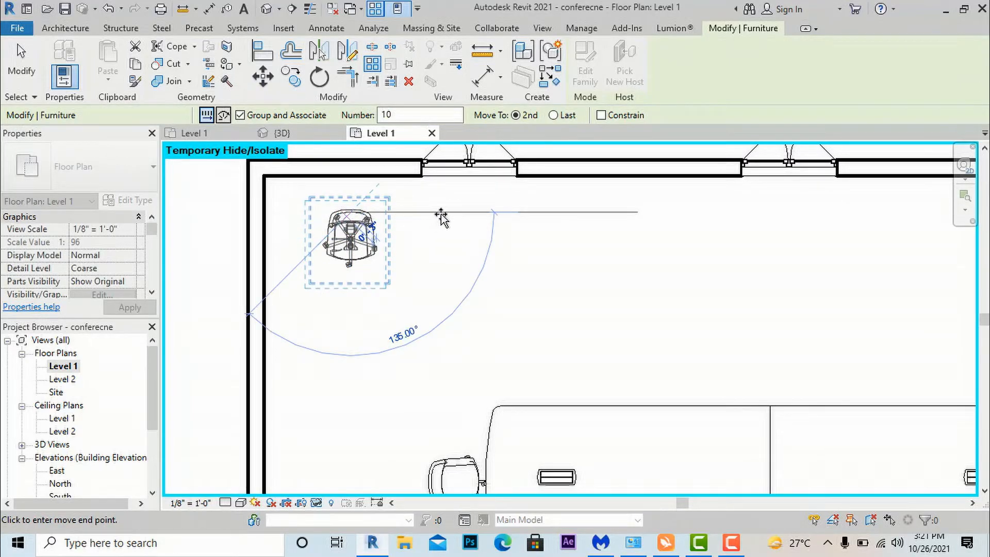
{"action": "scroll", "coordinate": [467, 217], "scroll_direction": "down", "scroll_amount": 1}
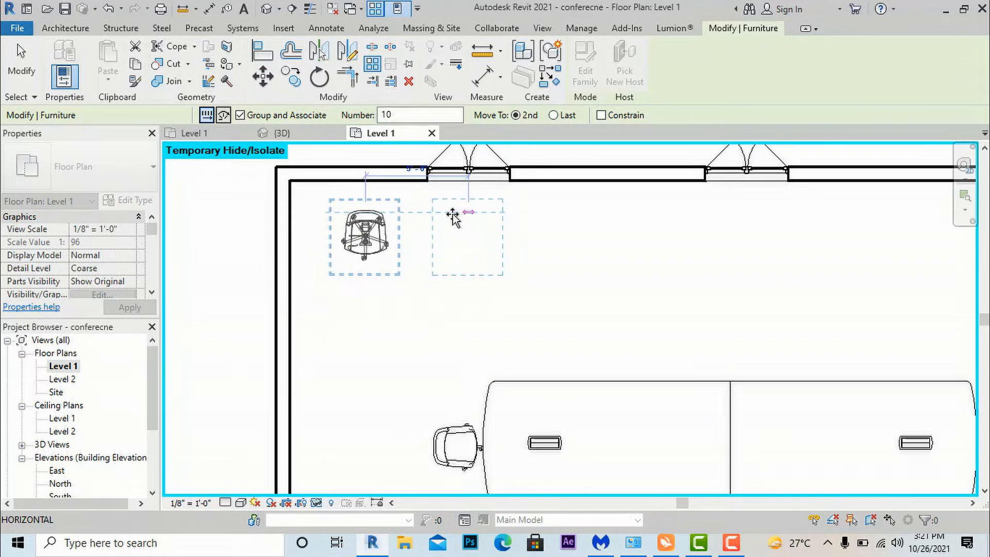
{"action": "left_click", "coordinate": [452, 214]}
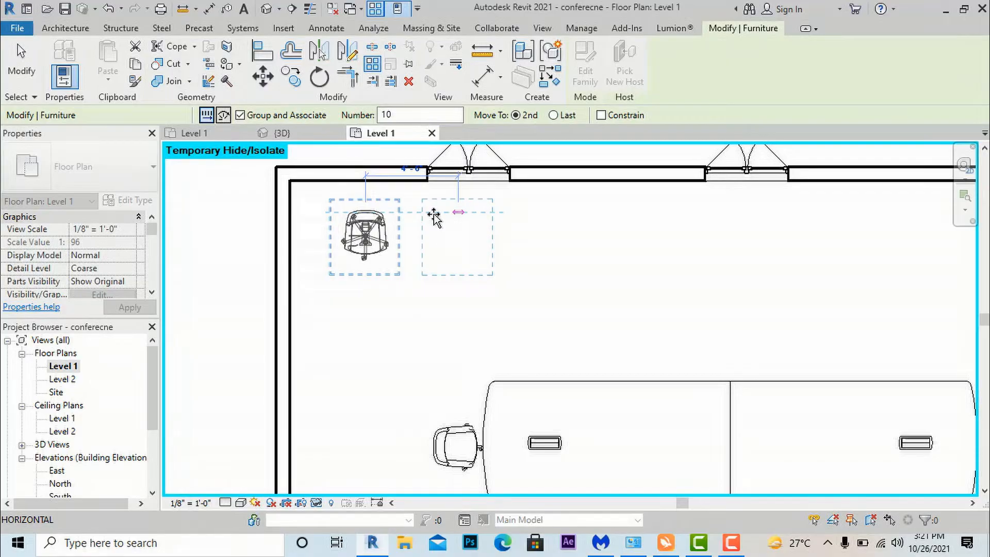
{"action": "scroll", "coordinate": [434, 217], "scroll_direction": "down", "scroll_amount": 1}
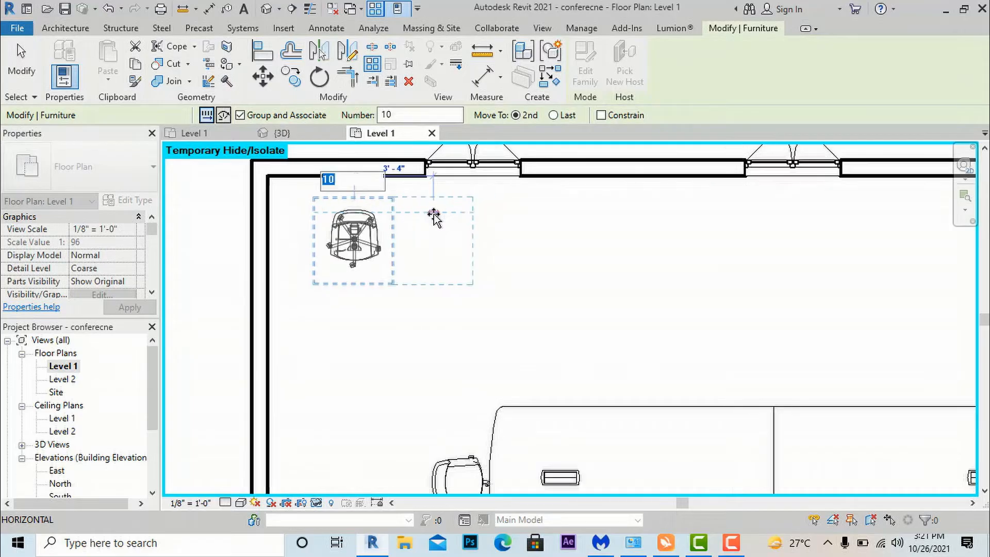
{"action": "left_click", "coordinate": [434, 215]}
{"action": "scroll", "coordinate": [380, 268], "scroll_direction": "down", "scroll_amount": 2}
{"action": "scroll", "coordinate": [381, 283], "scroll_direction": "down", "scroll_amount": 1}
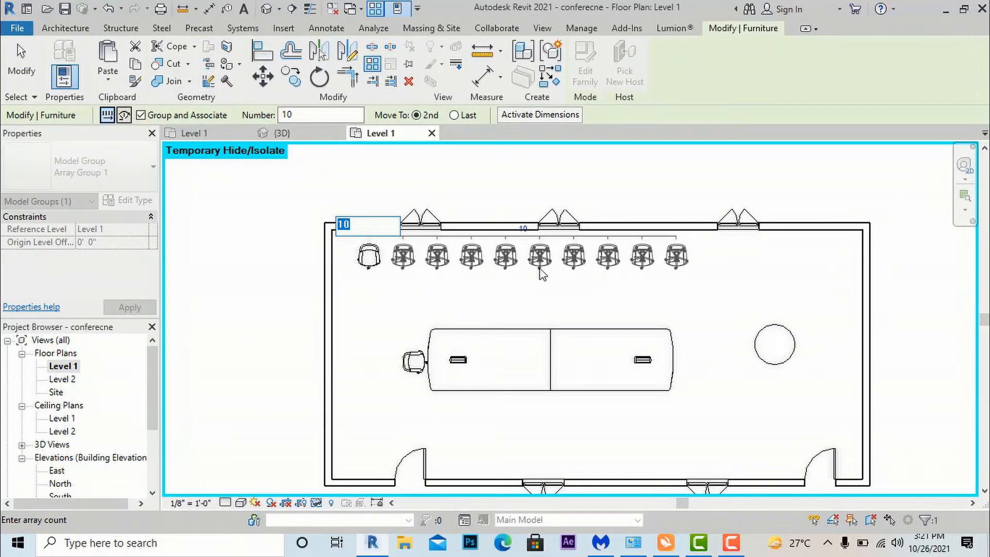
{"action": "scroll", "coordinate": [490, 264], "scroll_direction": "up", "scroll_amount": 1}
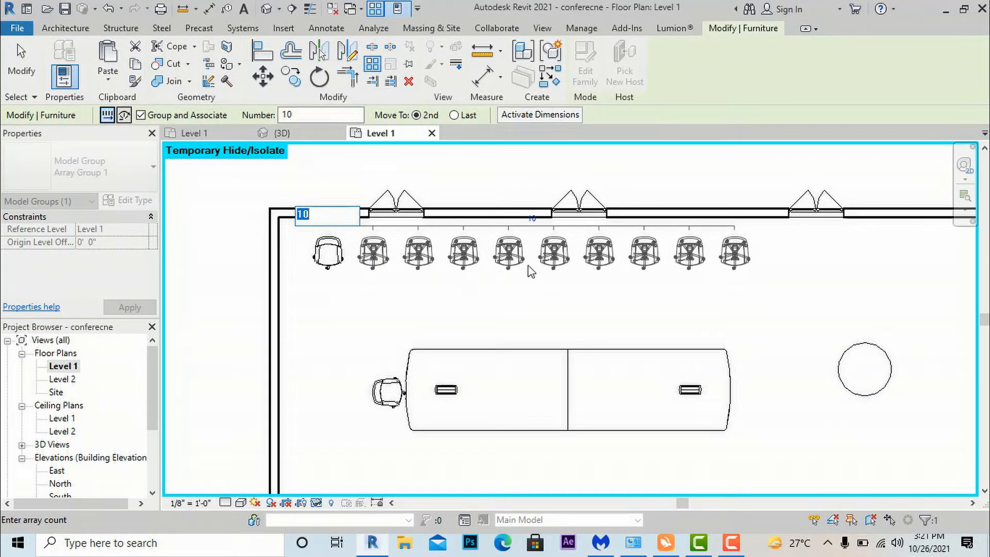
{"action": "scroll", "coordinate": [537, 221], "scroll_direction": "up", "scroll_amount": 2}
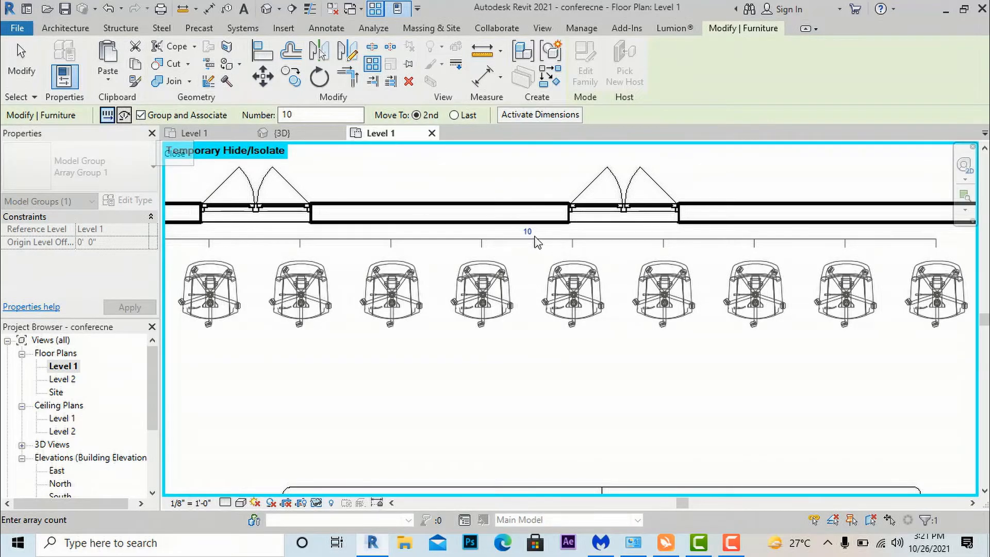
{"action": "scroll", "coordinate": [572, 291], "scroll_direction": "down", "scroll_amount": 1}
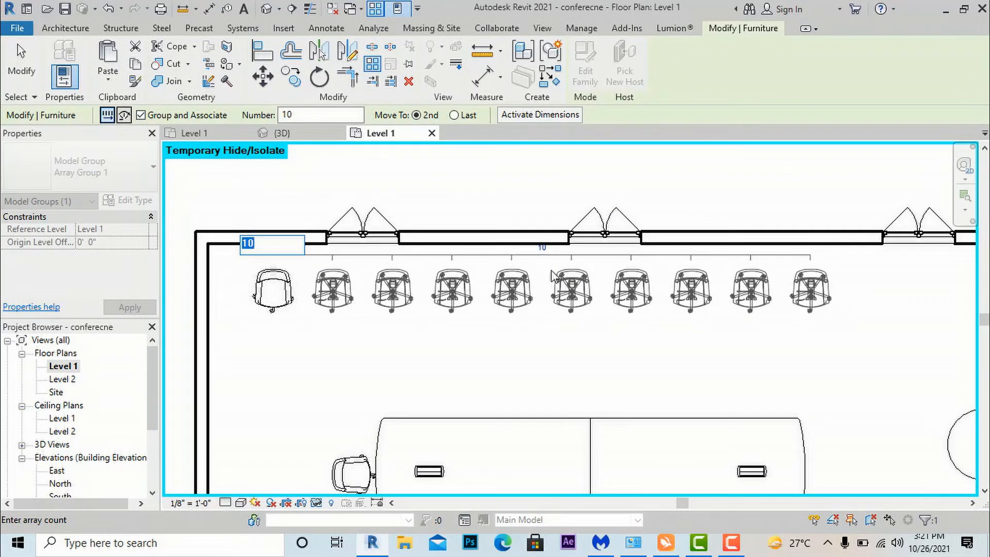
{"action": "scroll", "coordinate": [547, 264], "scroll_direction": "up", "scroll_amount": 1}
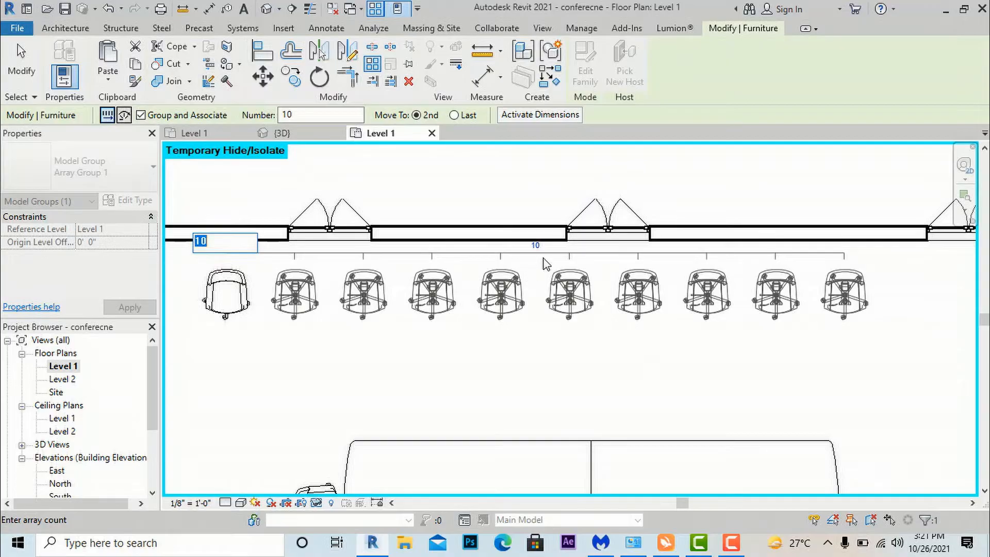
{"action": "key", "text": "Return"}
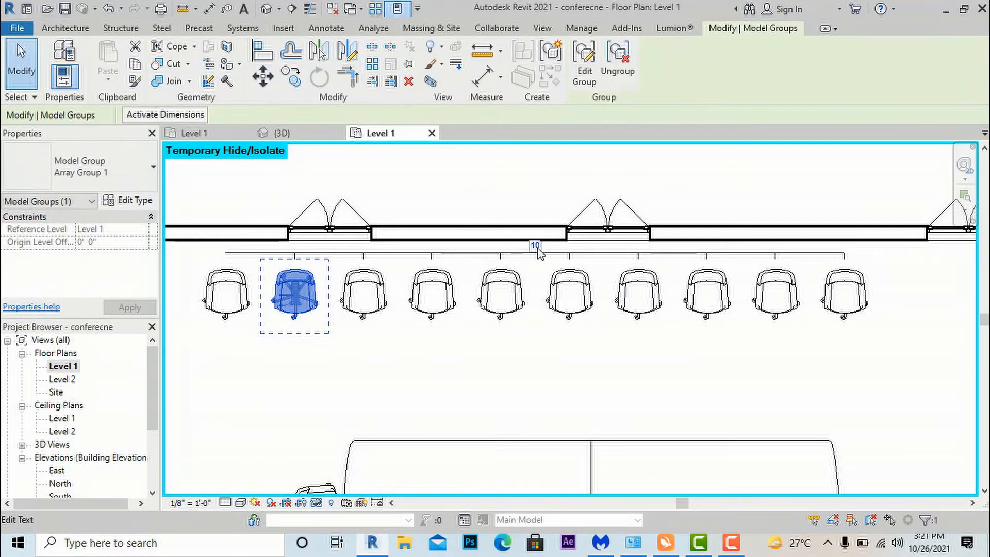
Set the item count of the chair array along the upper wall to 14.
{"action": "left_click", "coordinate": [536, 247]}
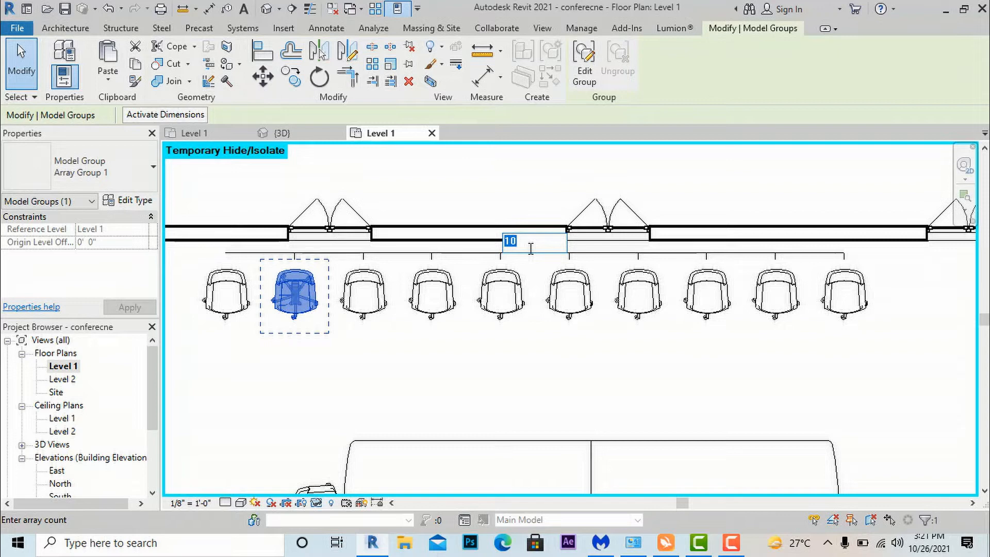
{"action": "type", "text": "14"}
{"action": "key", "text": "Return"}
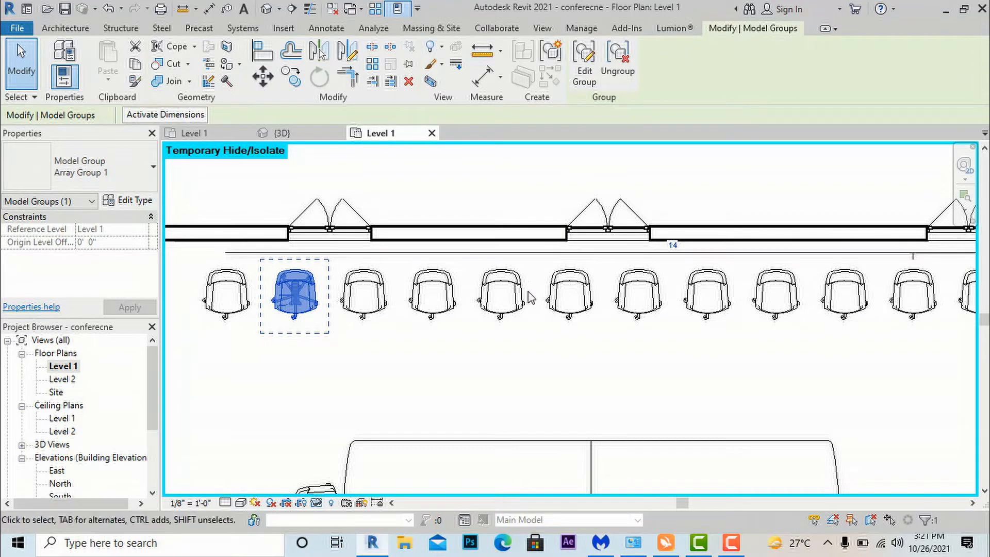
{"action": "scroll", "coordinate": [516, 309], "scroll_direction": "down", "scroll_amount": 2}
{"action": "scroll", "coordinate": [531, 320], "scroll_direction": "up", "scroll_amount": 1}
{"action": "scroll", "coordinate": [594, 305], "scroll_direction": "up", "scroll_amount": 3}
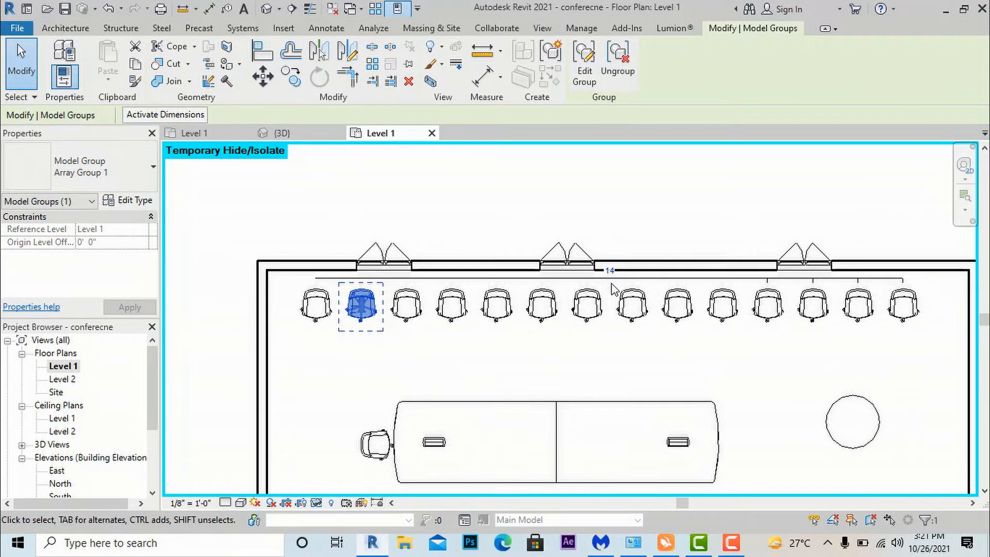
Raise the chair array's item count to 15.
{"action": "left_click", "coordinate": [611, 269]}
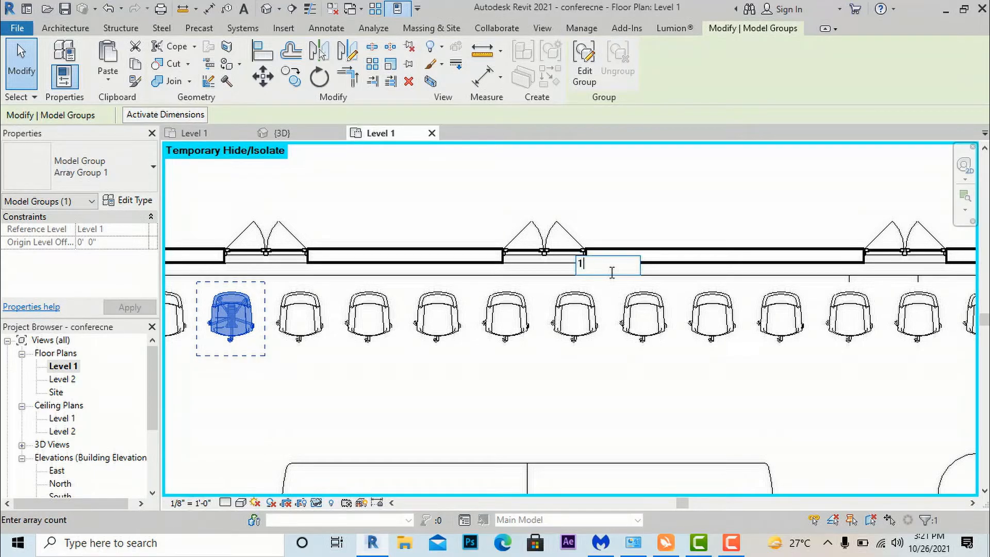
{"action": "key", "text": "Return"}
{"action": "scroll", "coordinate": [474, 347], "scroll_direction": "down", "scroll_amount": 2}
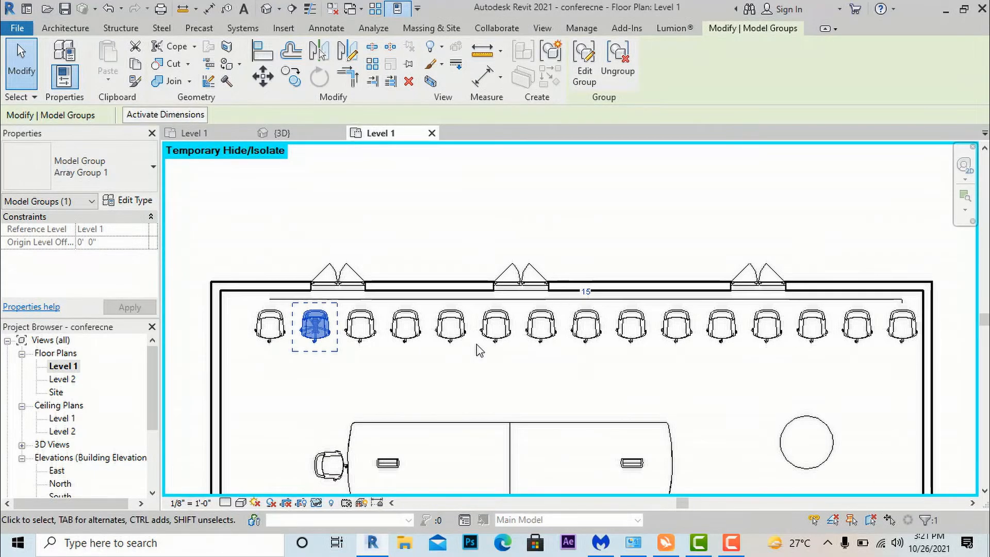
Reduce the chair array's item count to 14 and clear the selection.
{"action": "left_click", "coordinate": [586, 293]}
{"action": "type", "text": "1"}
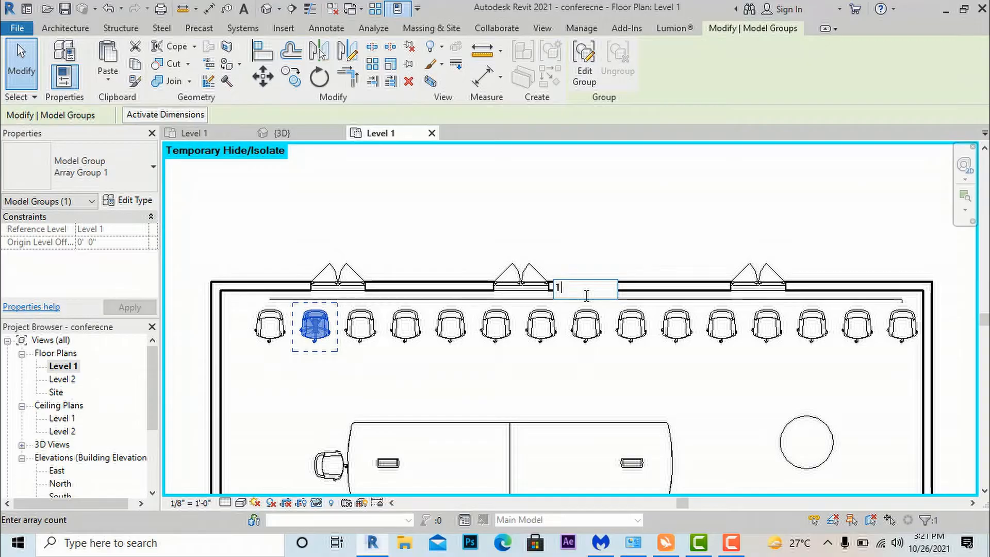
{"action": "type", "text": "4"}
{"action": "key", "text": "Return"}
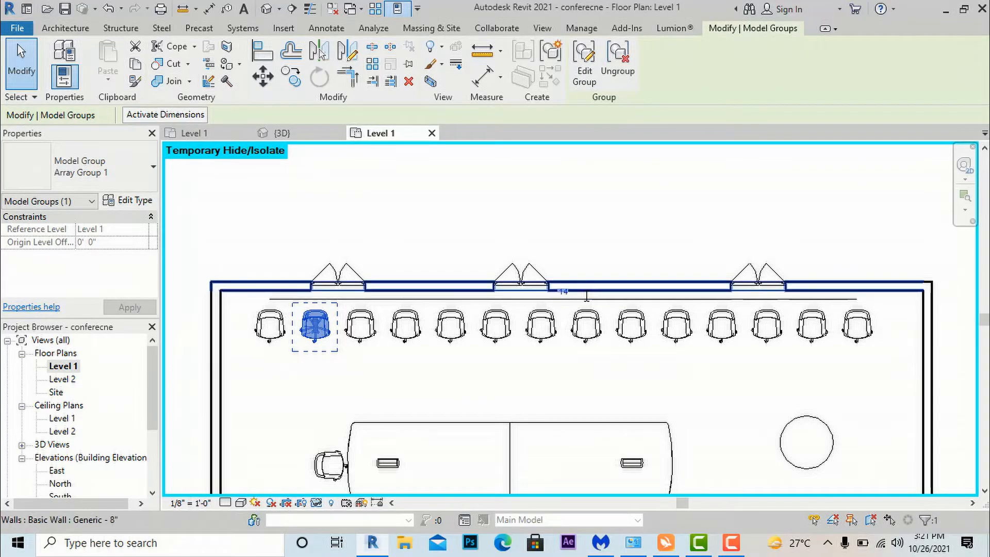
{"action": "left_click", "coordinate": [534, 242]}
Check the item count shown on the chair array along the upper wall and clear the selection.
{"action": "scroll", "coordinate": [534, 243], "scroll_direction": "down", "scroll_amount": 2}
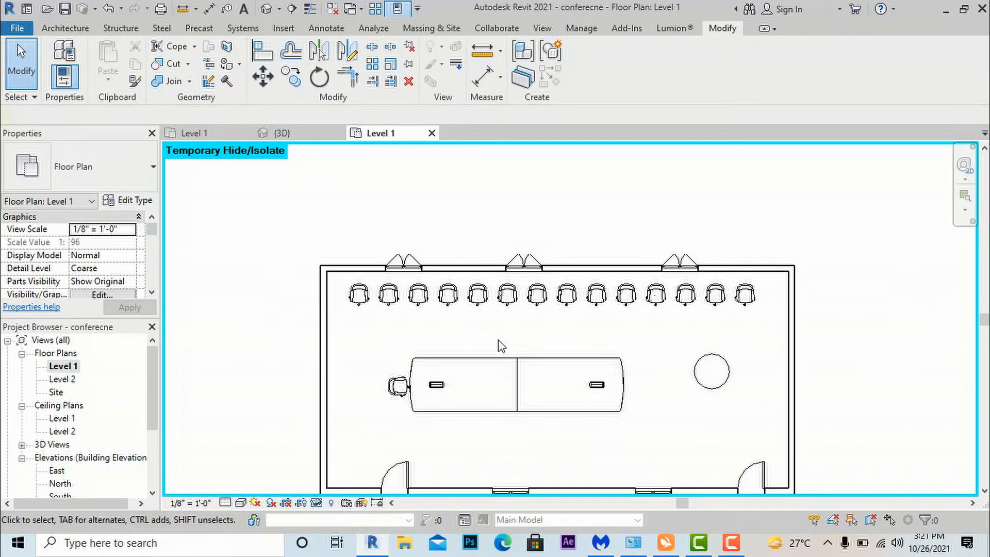
{"action": "scroll", "coordinate": [466, 333], "scroll_direction": "up", "scroll_amount": 2}
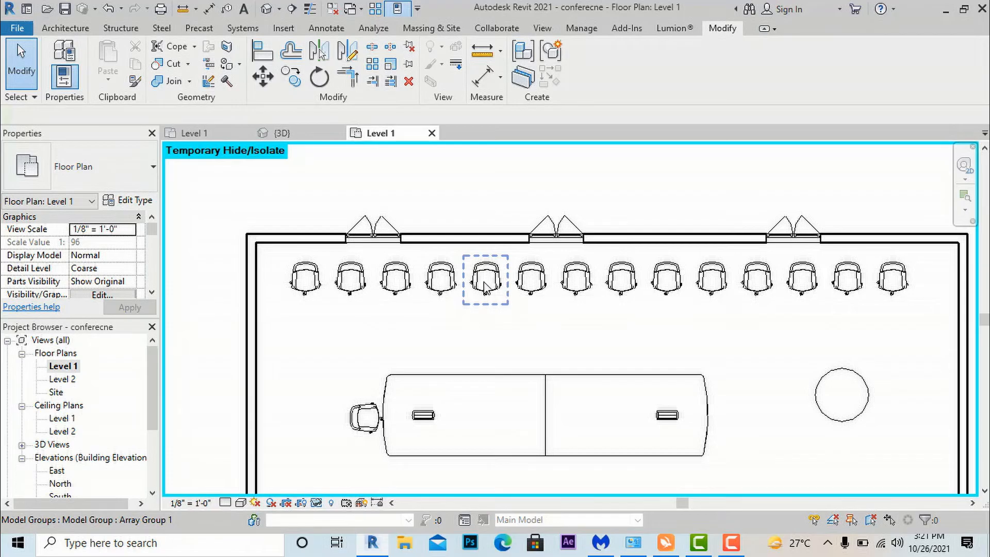
{"action": "left_click", "coordinate": [485, 285]}
{"action": "scroll", "coordinate": [600, 264], "scroll_direction": "up", "scroll_amount": 3}
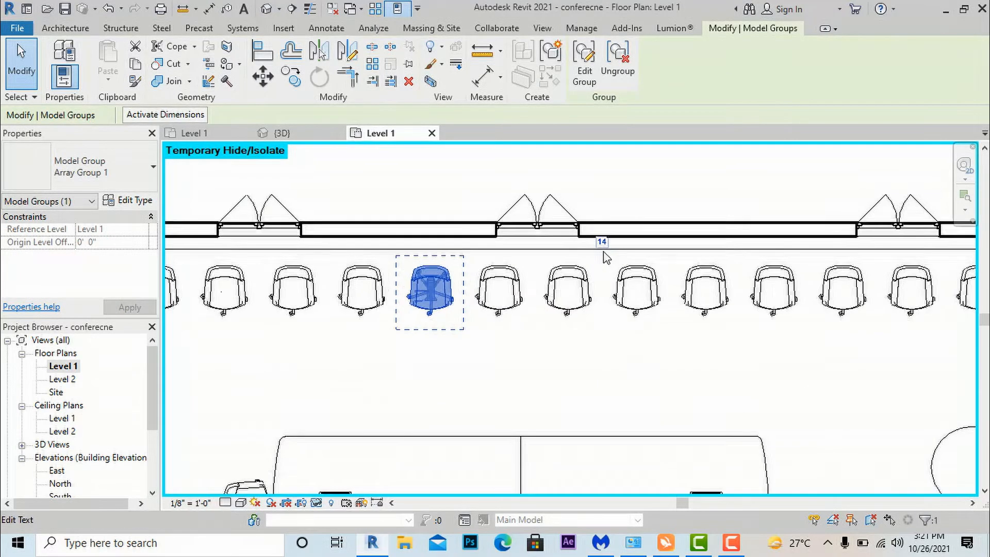
{"action": "scroll", "coordinate": [600, 264], "scroll_direction": "down", "scroll_amount": 1}
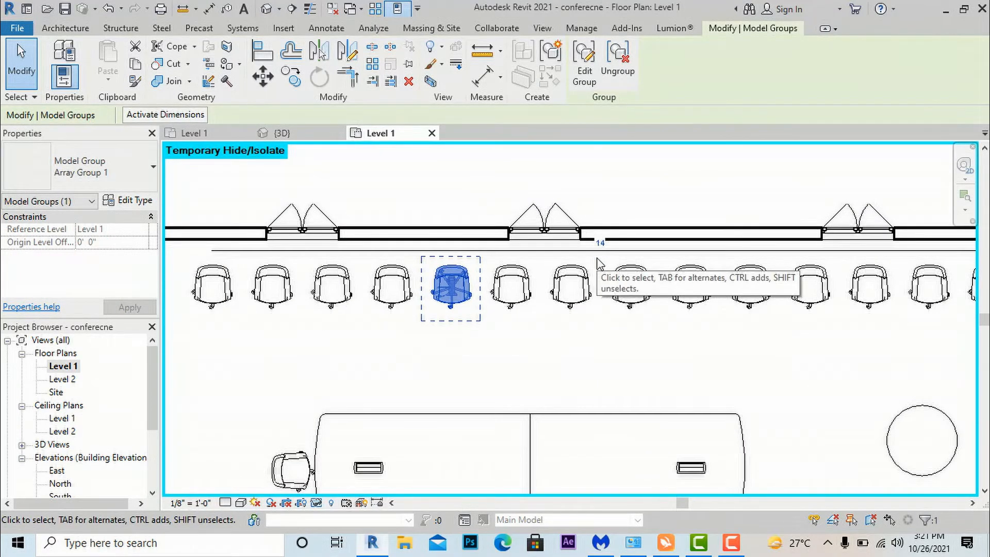
{"action": "left_click", "coordinate": [593, 258]}
{"action": "scroll", "coordinate": [590, 247], "scroll_direction": "down", "scroll_amount": 3}
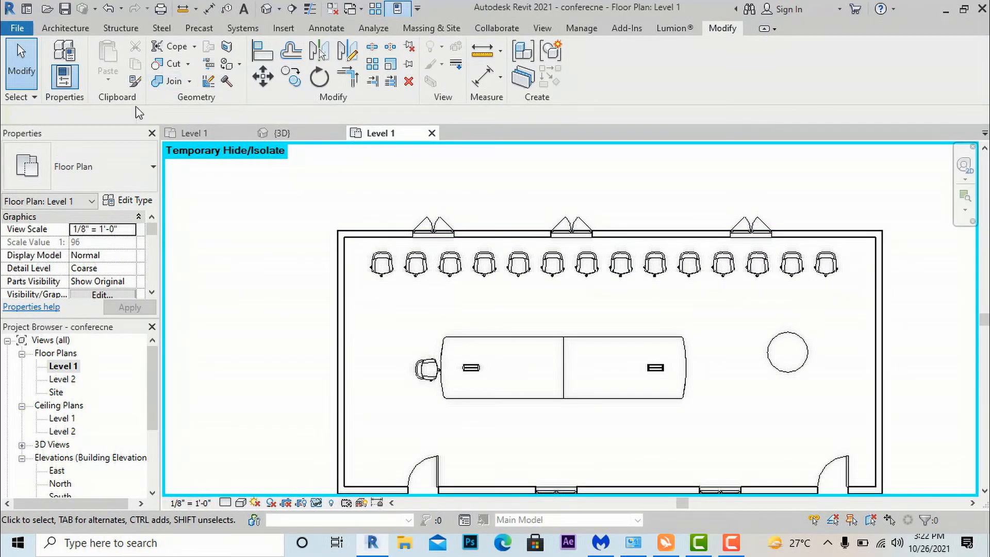
Copy the leftmost chair of the upper row straight down to start a second row, and clear the selection.
{"action": "left_click", "coordinate": [373, 262]}
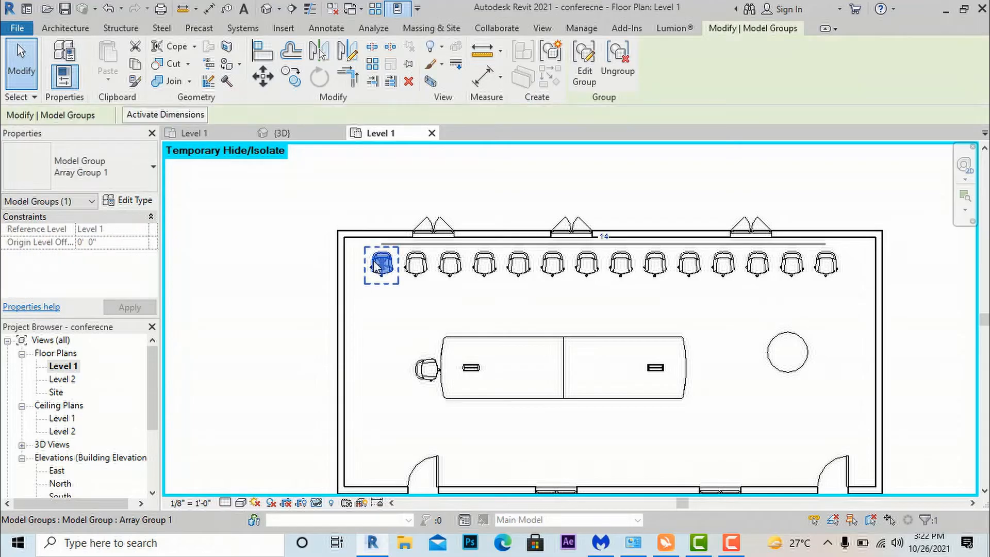
{"action": "left_click", "coordinate": [292, 77]}
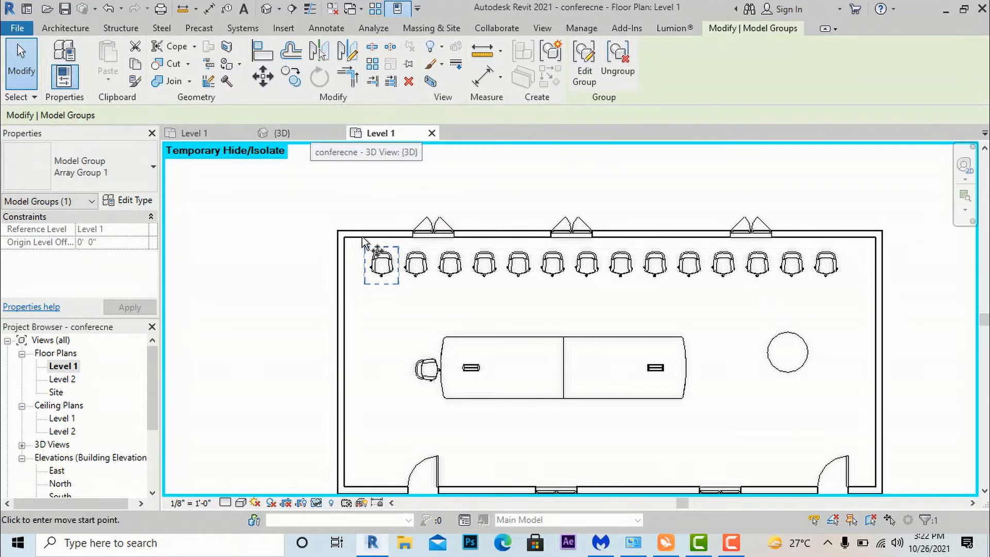
{"action": "left_click", "coordinate": [374, 255]}
{"action": "left_click", "coordinate": [374, 306]}
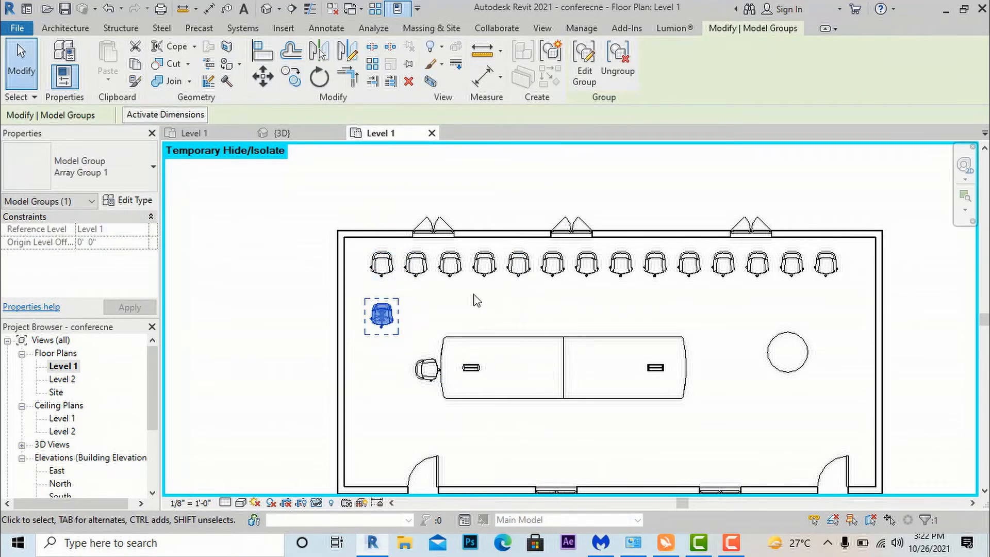
{"action": "left_click", "coordinate": [474, 297]}
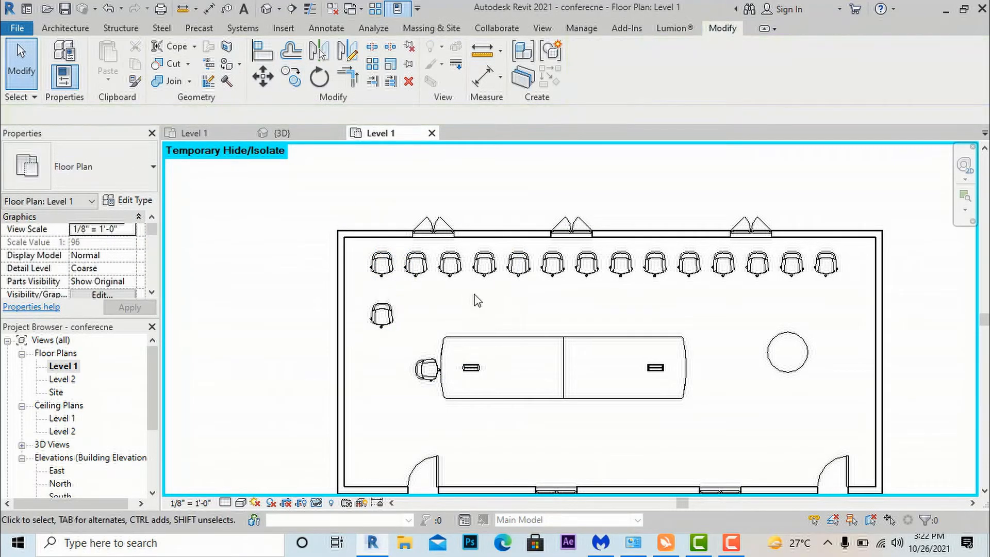
Try a linear array of 10 ungrouped chairs from the copied chair, placing the last one about 44'-0" horizontally to the right.
{"action": "left_click", "coordinate": [384, 316]}
{"action": "left_click", "coordinate": [370, 66]}
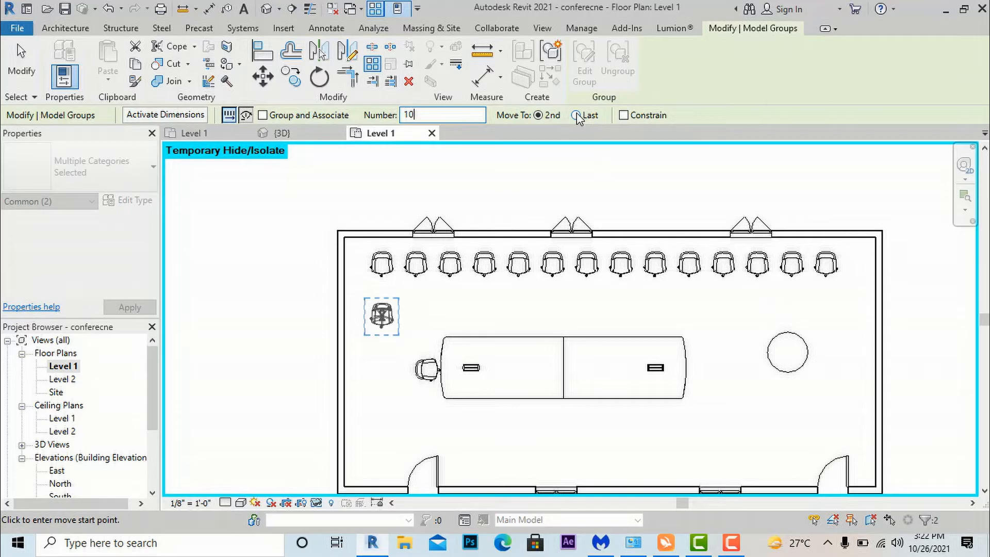
{"action": "left_click", "coordinate": [383, 313]}
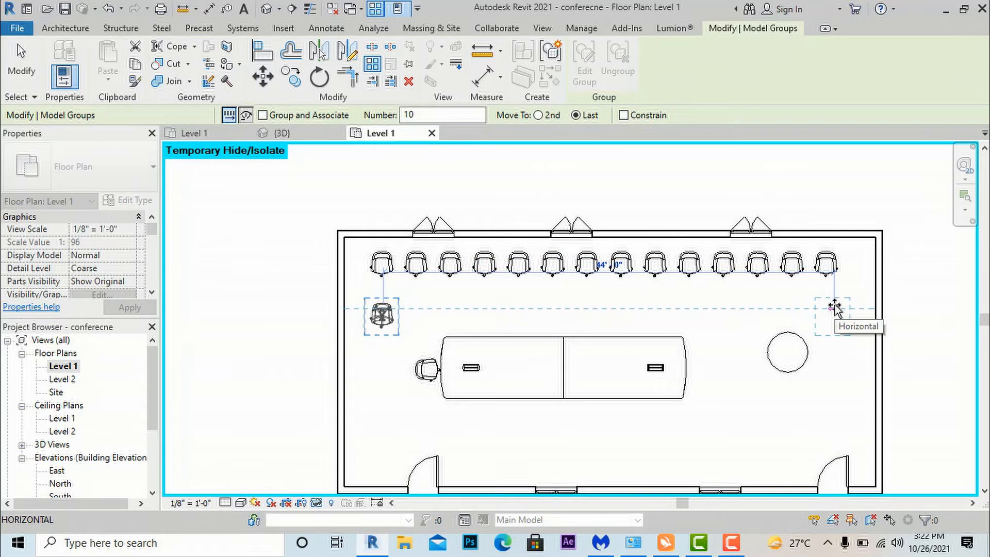
{"action": "left_click", "coordinate": [835, 308]}
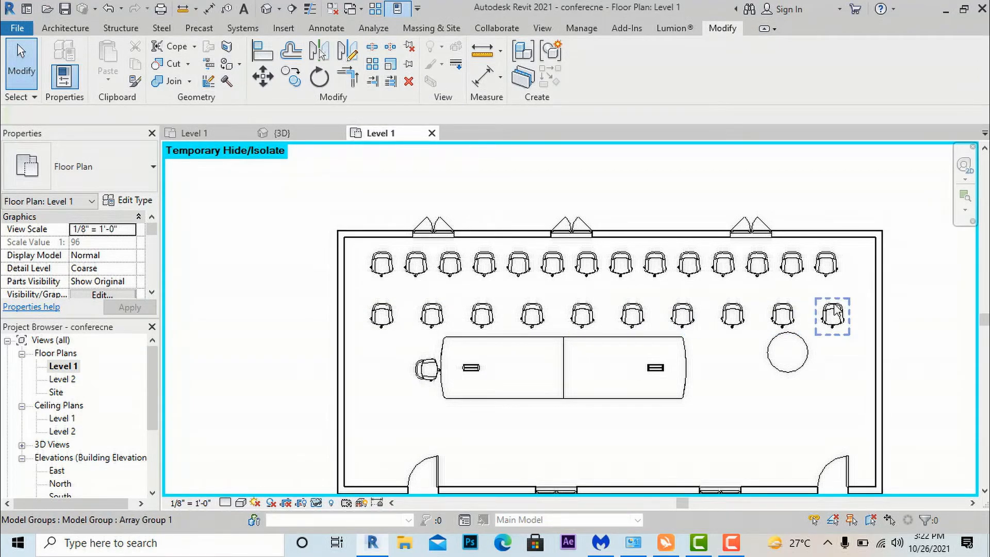
Check several chairs of the second row individually for array association, and undo the ungrouped array.
{"action": "left_click", "coordinate": [422, 327]}
{"action": "left_click", "coordinate": [482, 324]}
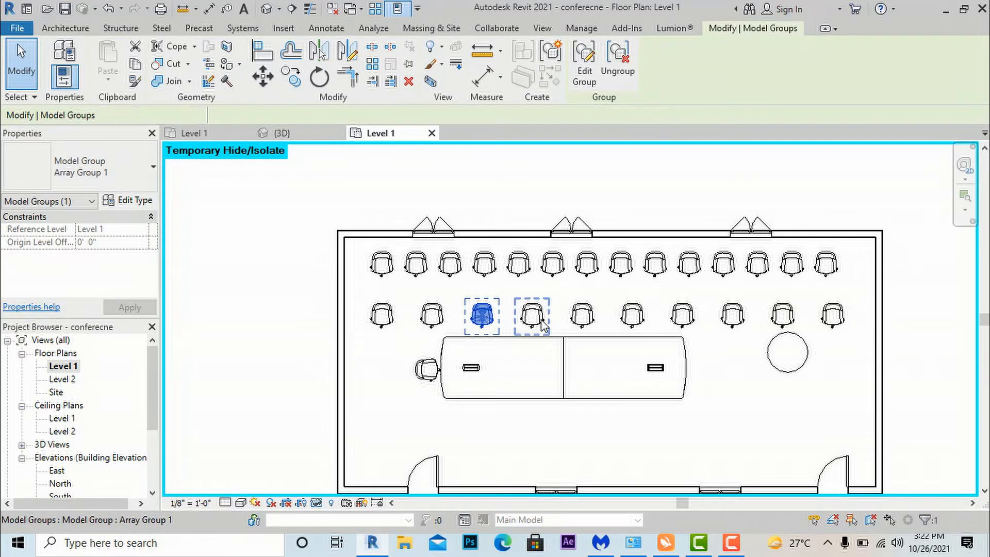
{"action": "left_click", "coordinate": [541, 324]}
{"action": "left_click", "coordinate": [634, 316]}
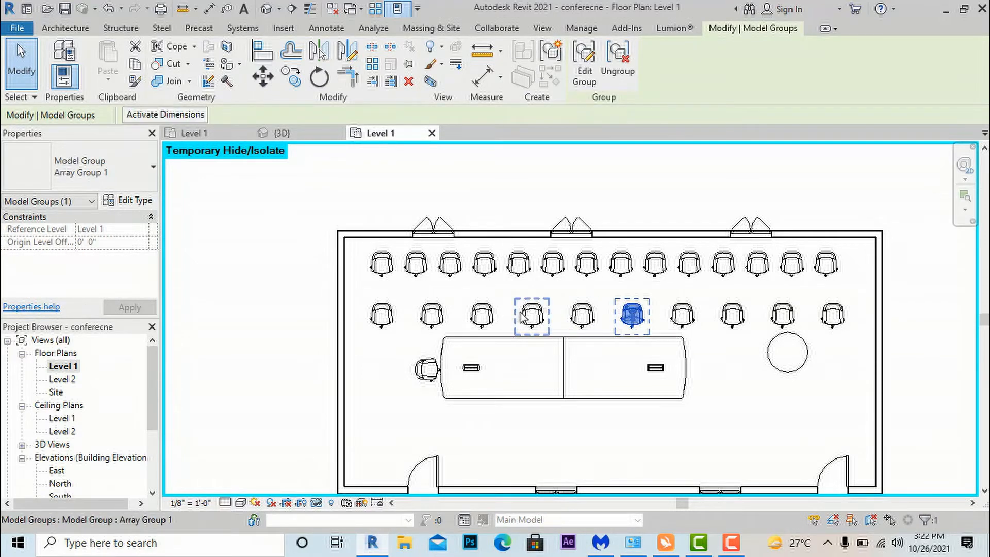
{"action": "left_click", "coordinate": [381, 319]}
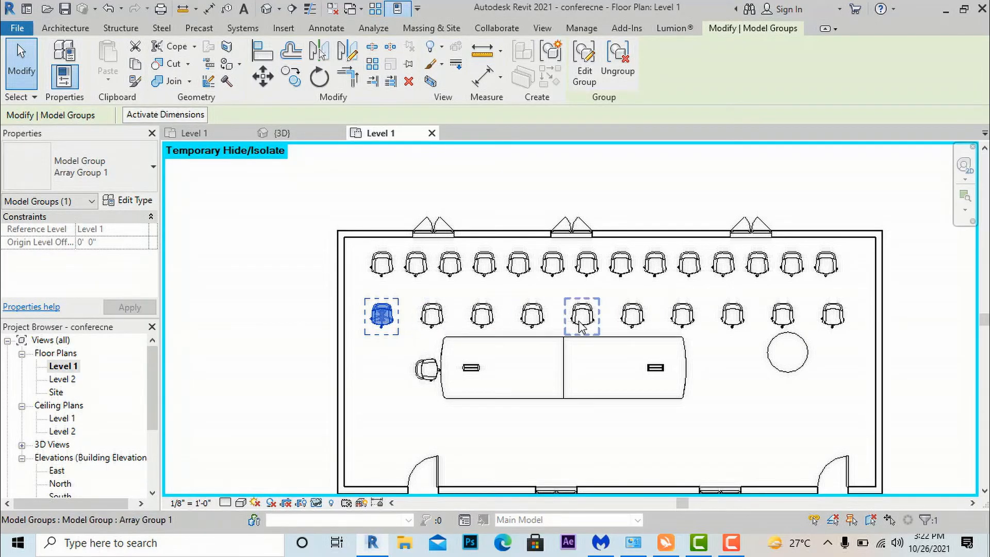
{"action": "key", "text": "ctrl+z"}
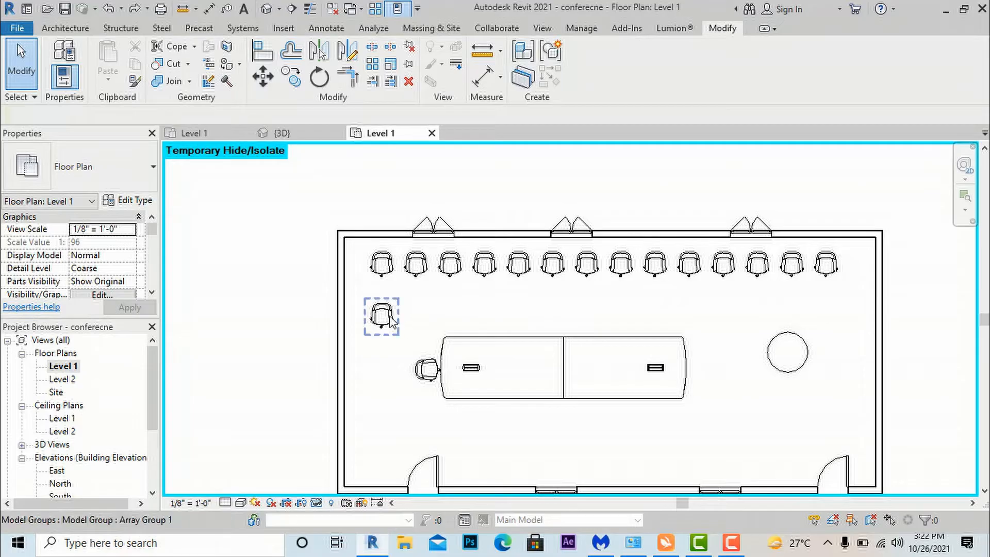
Array the copied chair horizontally toward the right wall with Group and Associate and Move To Last, using a count of 10.
{"action": "left_click", "coordinate": [392, 321]}
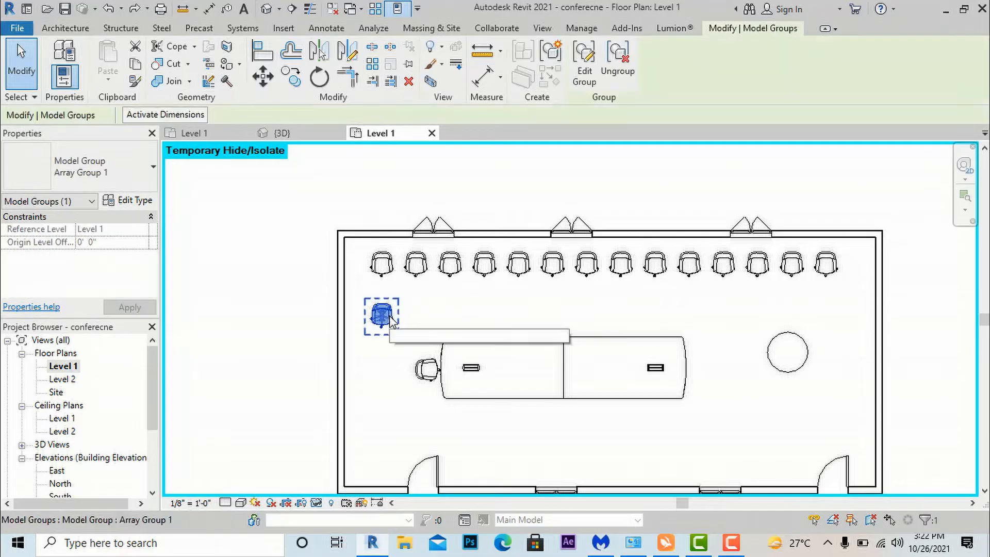
{"action": "left_click", "coordinate": [372, 64]}
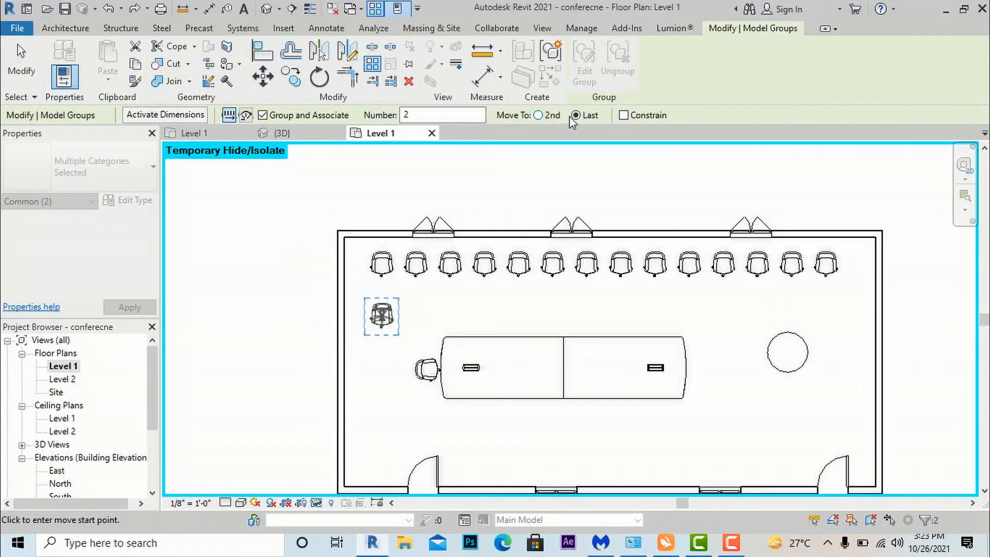
{"action": "left_click", "coordinate": [383, 309]}
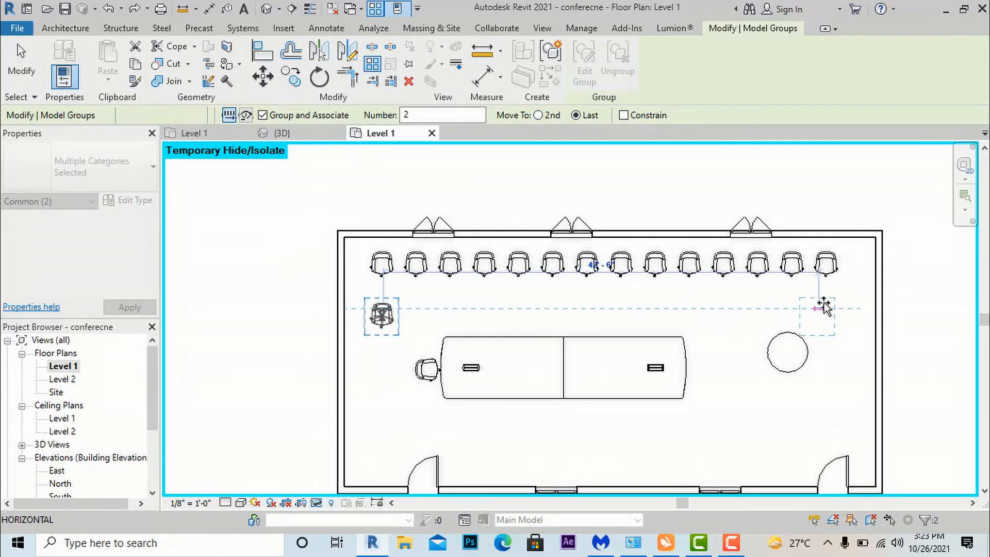
{"action": "left_click", "coordinate": [834, 309]}
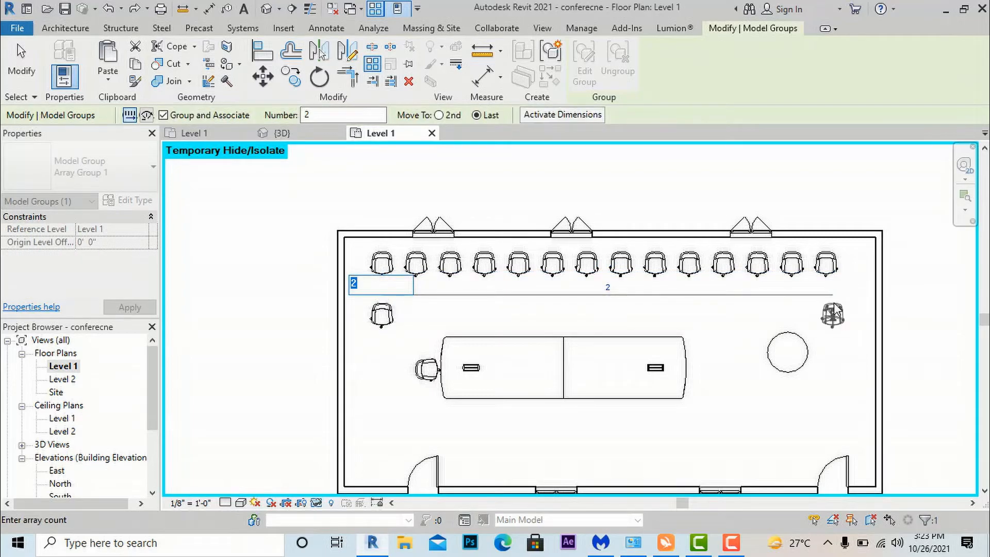
{"action": "left_click", "coordinate": [342, 115]}
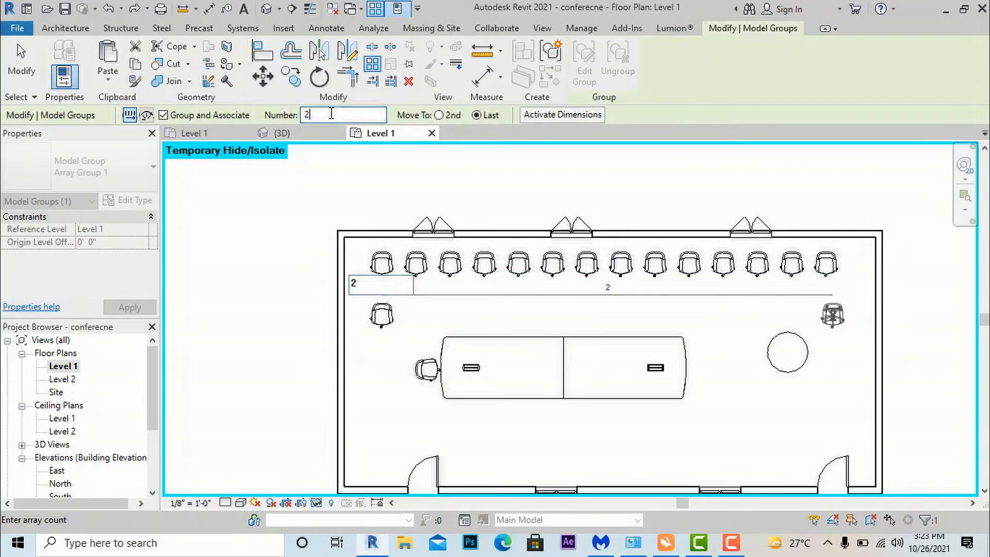
{"action": "left_click", "coordinate": [361, 283]}
{"action": "type", "text": "10"}
{"action": "key", "text": "Return"}
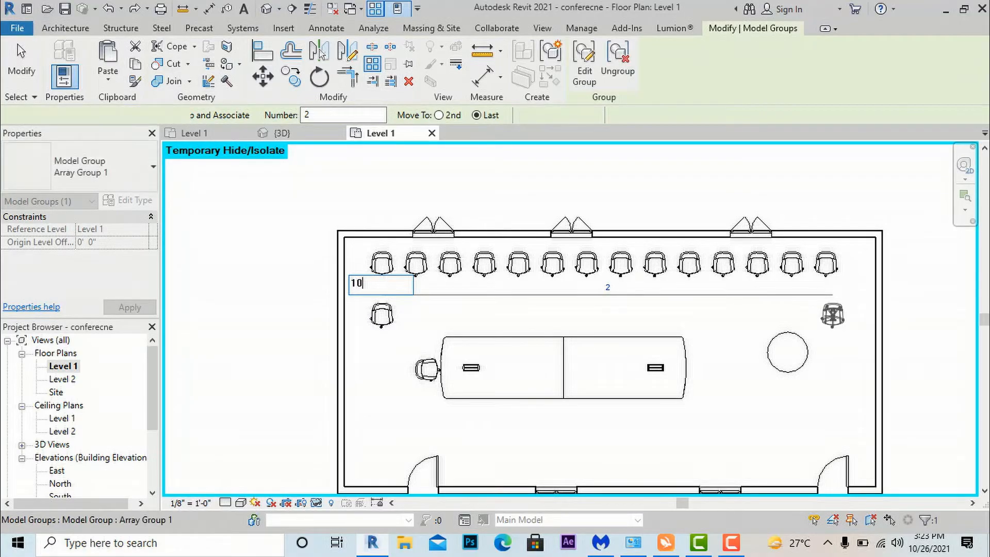
Set the item count of the second-row chair array to 14 and clear the selection.
{"action": "left_click", "coordinate": [607, 286]}
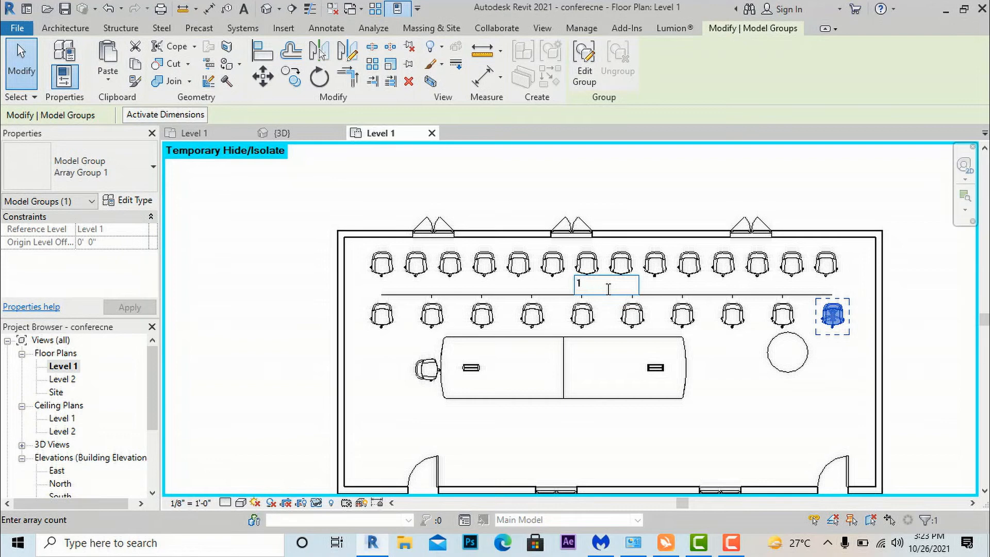
{"action": "key", "text": "Return"}
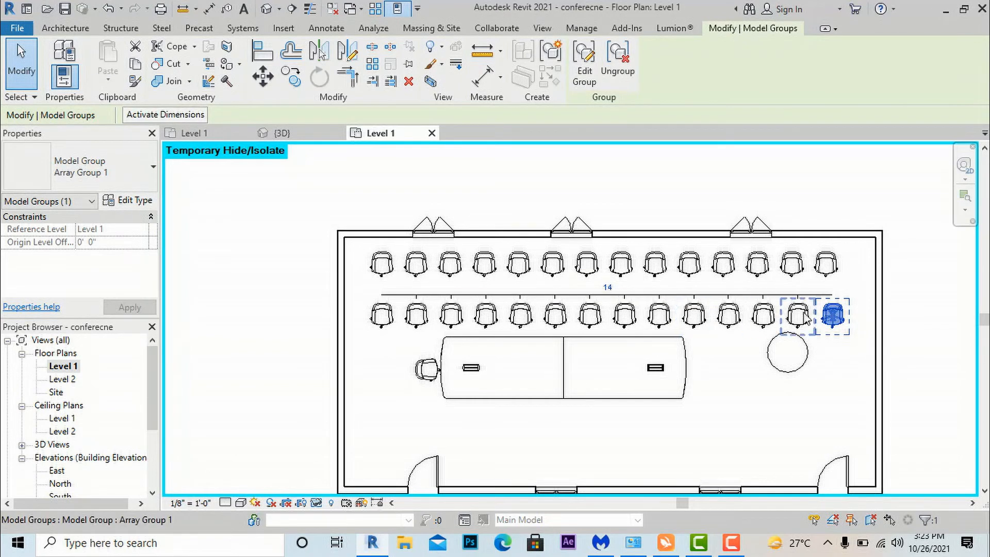
{"action": "left_click", "coordinate": [541, 289]}
{"action": "scroll", "coordinate": [538, 226], "scroll_direction": "down", "scroll_amount": 2}
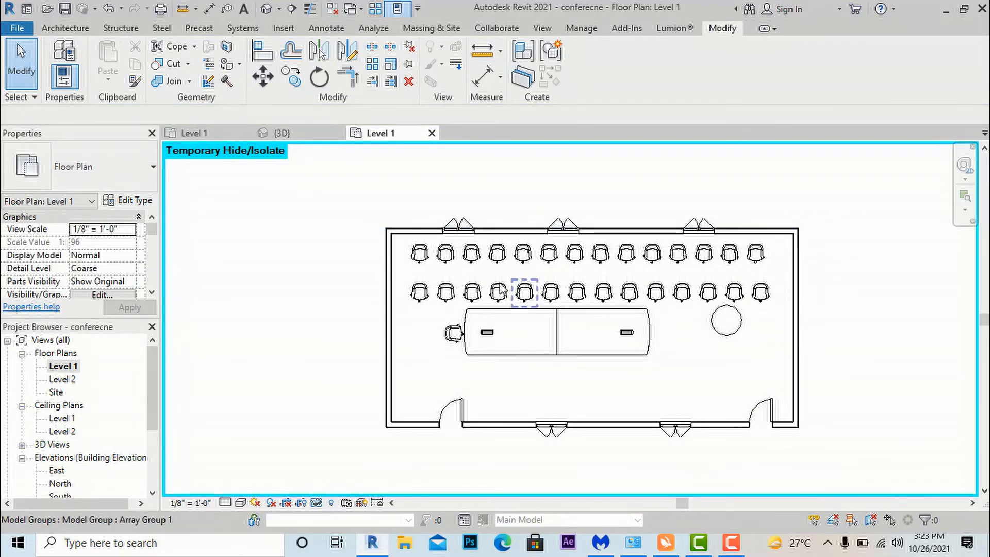
{"action": "left_click", "coordinate": [372, 66]}
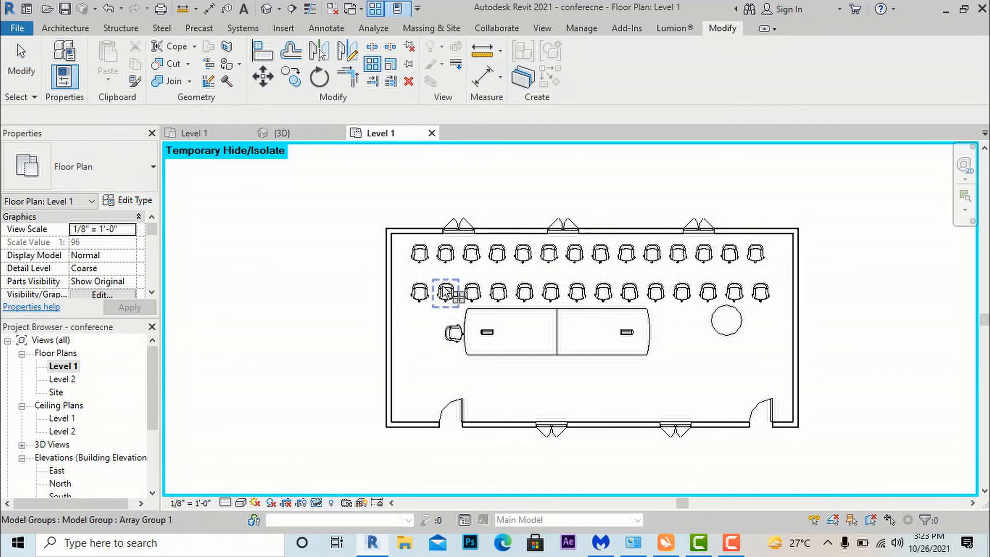
{"action": "left_click", "coordinate": [453, 333]}
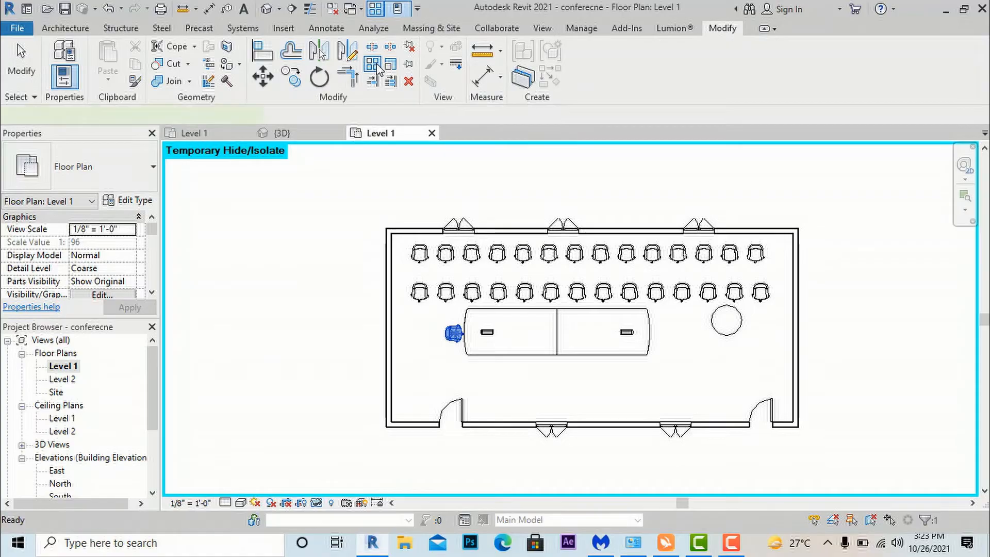
{"action": "key", "text": "Return"}
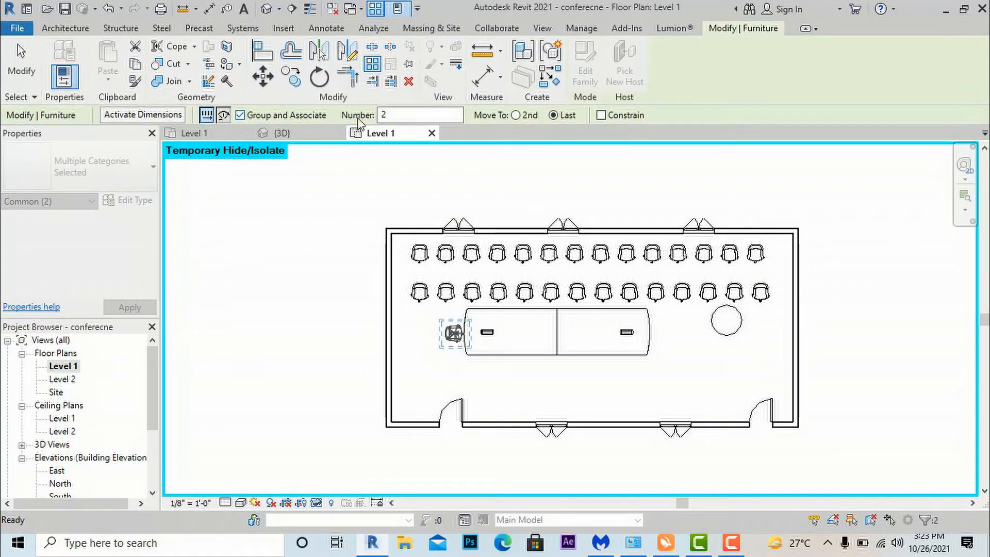
{"action": "left_click", "coordinate": [222, 118]}
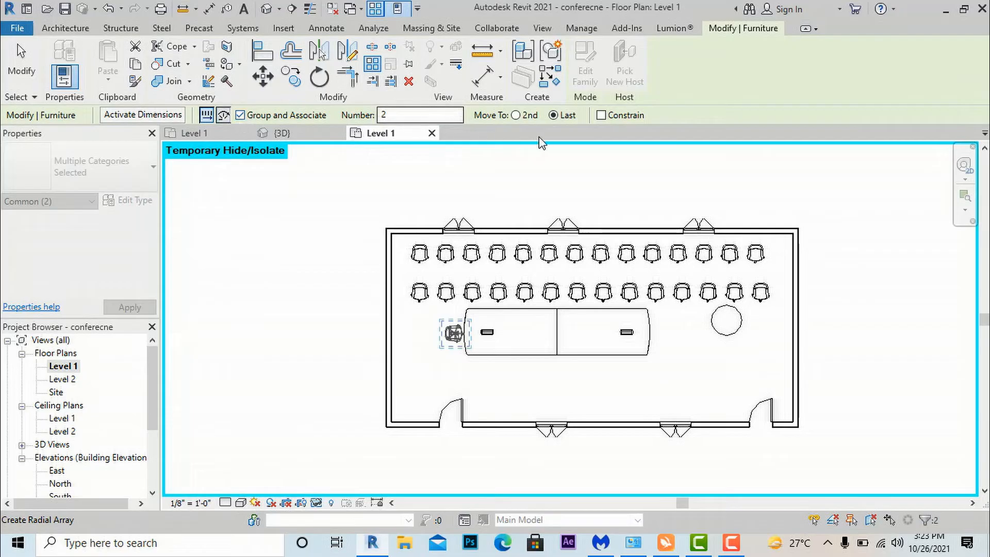
{"action": "left_click", "coordinate": [602, 115]}
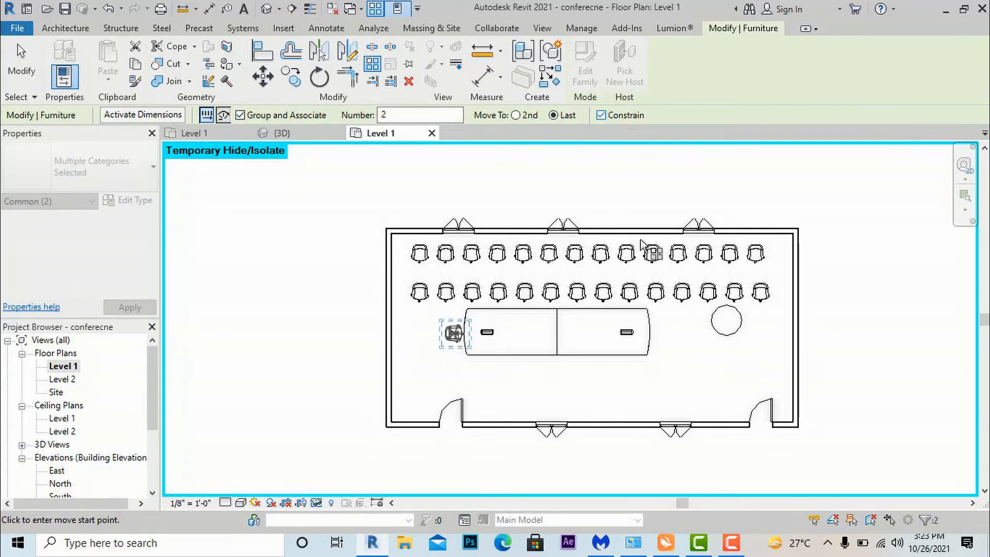
{"action": "left_click", "coordinate": [451, 338]}
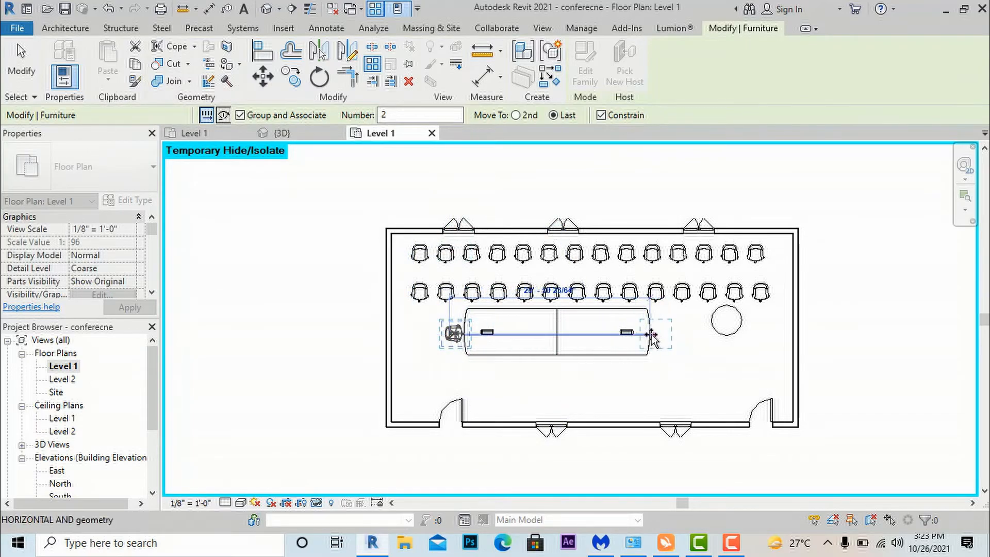
{"action": "key", "text": "Escape"}
{"action": "key", "text": "Escape"}
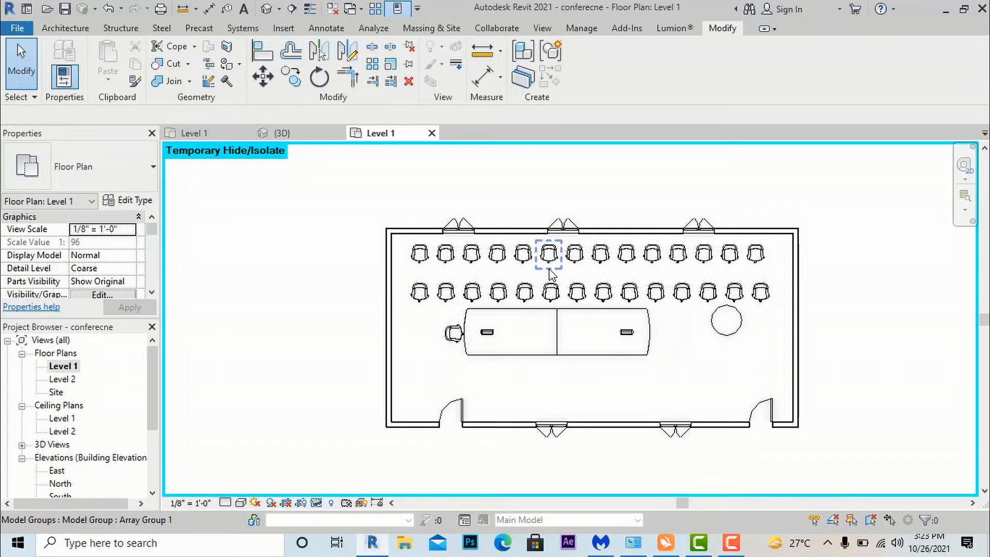
Delete the fourteenth, twelfth and eleventh chairs, counted from the left, in the second row.
{"action": "scroll", "coordinate": [748, 349], "scroll_direction": "up", "scroll_amount": 1}
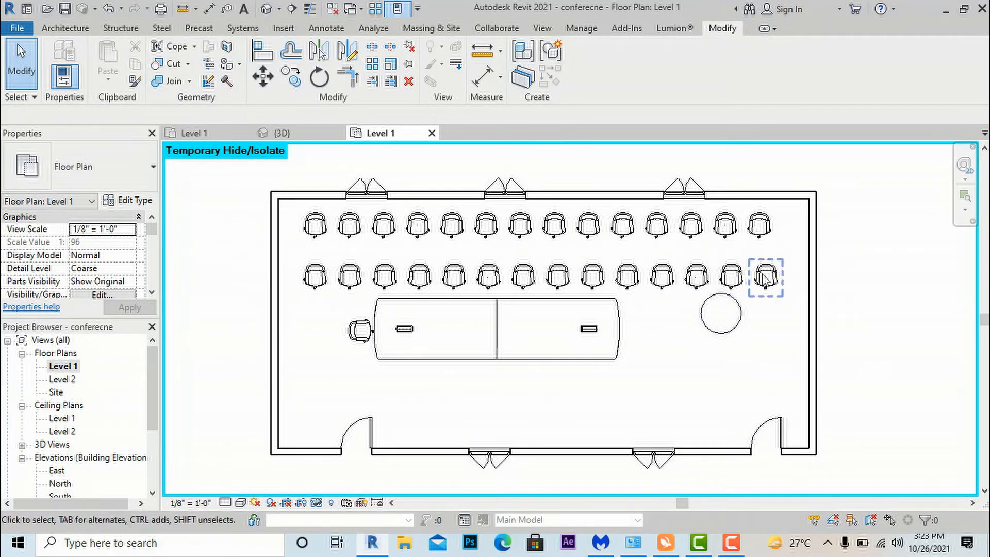
{"action": "left_click_drag", "start_coordinate": [785, 280], "coordinate": [762, 270]}
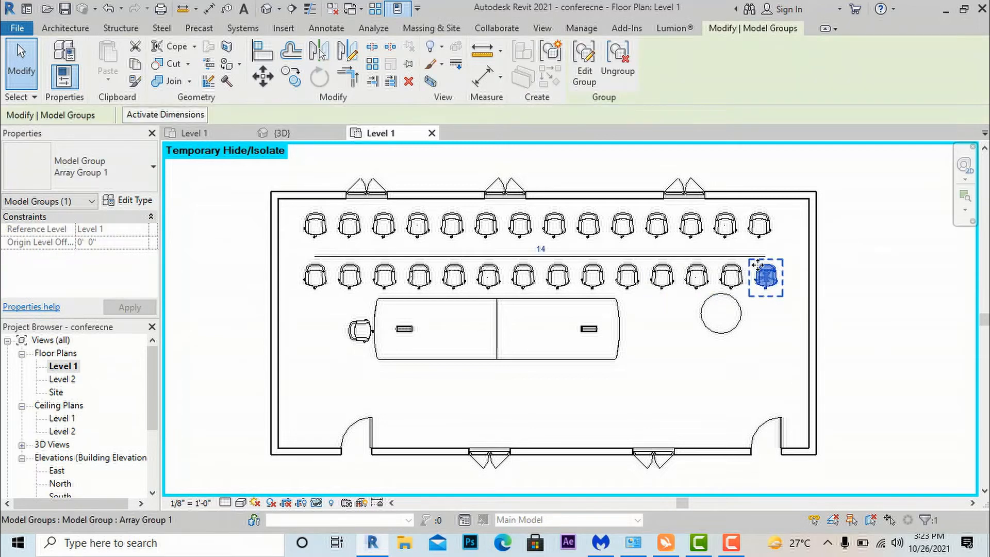
{"action": "key", "text": "Delete"}
{"action": "left_click", "coordinate": [697, 279]}
{"action": "key", "text": "Delete"}
{"action": "scroll", "coordinate": [678, 289], "scroll_direction": "up", "scroll_amount": 3}
{"action": "left_click", "coordinate": [665, 271]}
{"action": "key", "text": "Delete"}
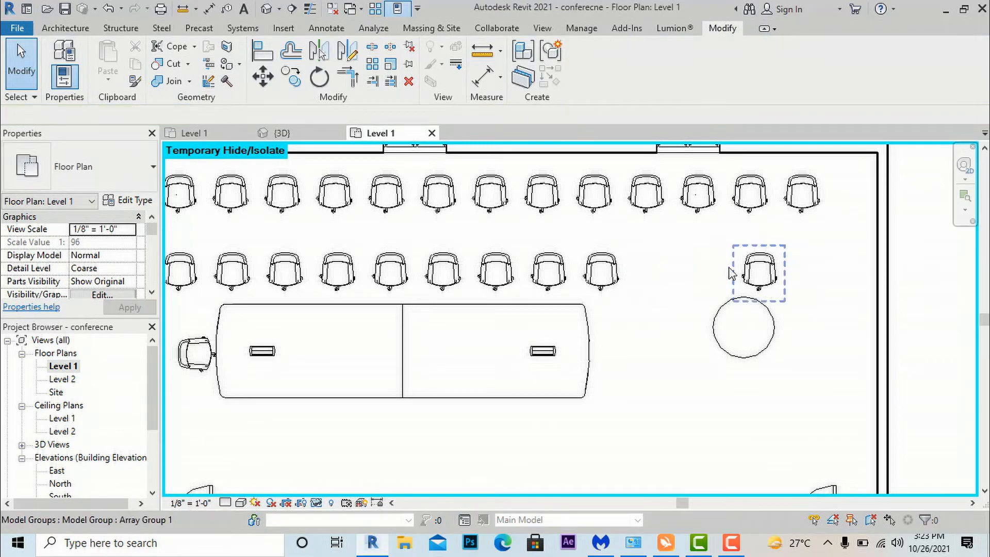
Delete the seven rightmost chairs of the first row.
{"action": "scroll", "coordinate": [752, 232], "scroll_direction": "down", "scroll_amount": 1}
{"action": "left_click_drag", "start_coordinate": [813, 228], "coordinate": [518, 183]}
{"action": "key", "text": "Delete"}
{"action": "scroll", "coordinate": [809, 294], "scroll_direction": "up", "scroll_amount": 2}
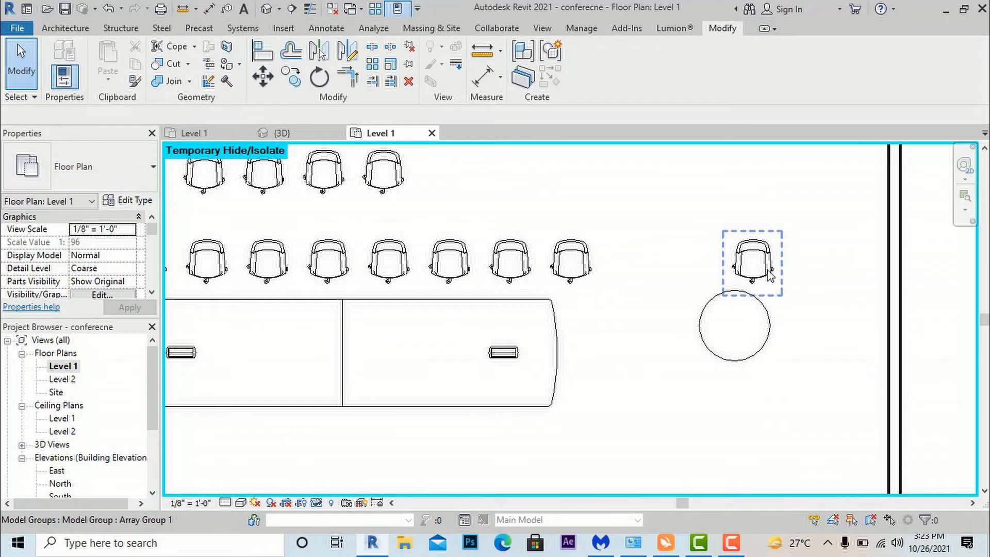
Rotate the single chair above the round table slightly clockwise and move it down against the table's edge.
{"action": "left_click", "coordinate": [770, 276]}
{"action": "left_click", "coordinate": [319, 77]}
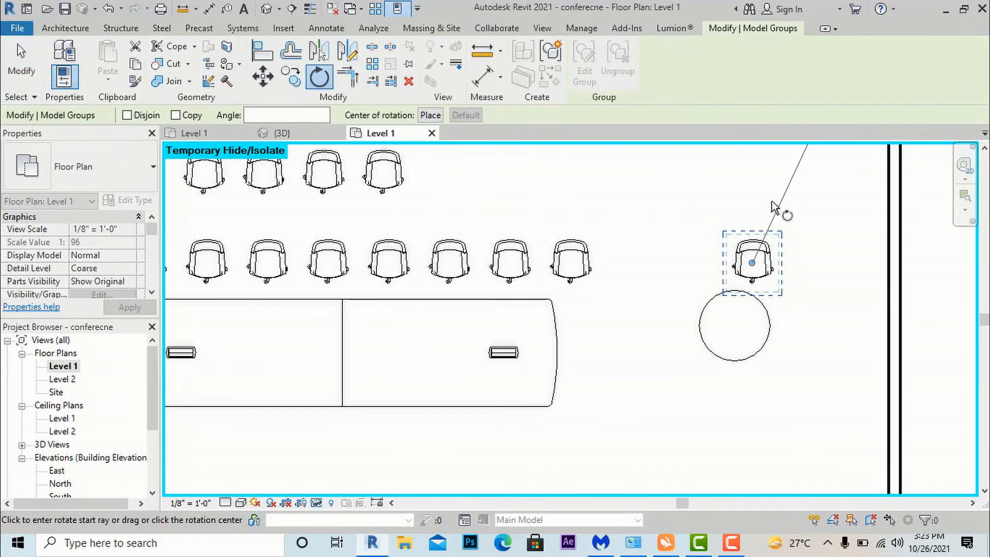
{"action": "left_click", "coordinate": [757, 199]}
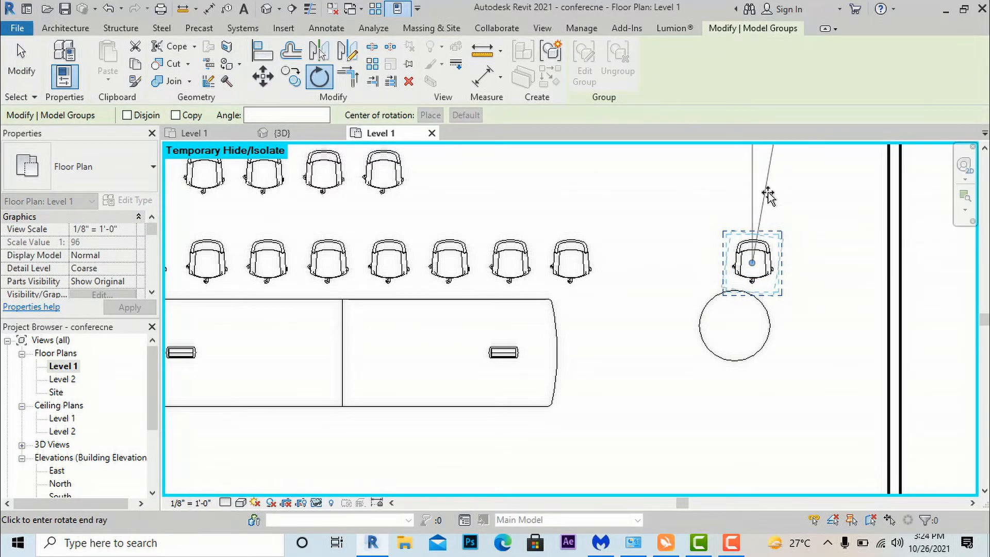
{"action": "left_click", "coordinate": [768, 195]}
{"action": "scroll", "coordinate": [755, 272], "scroll_direction": "up", "scroll_amount": 2}
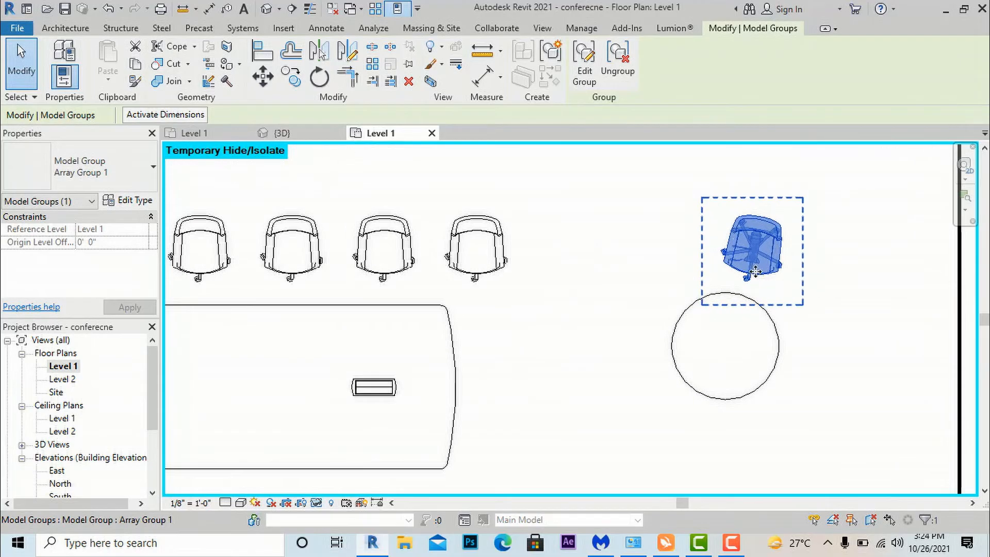
{"action": "left_click_drag", "start_coordinate": [746, 280], "coordinate": [731, 292]}
{"action": "left_click", "coordinate": [858, 280]}
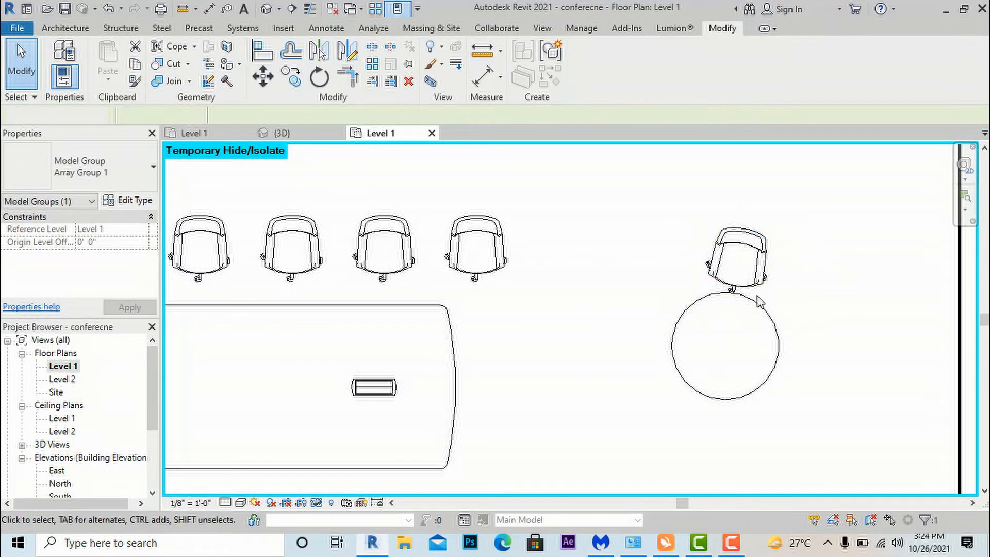
Start a radial array of the round table's chair with Group and Associate on, 6 items and Move To 2nd.
{"action": "scroll", "coordinate": [572, 300], "scroll_direction": "down", "scroll_amount": 3}
{"action": "scroll", "coordinate": [678, 356], "scroll_direction": "up", "scroll_amount": 2}
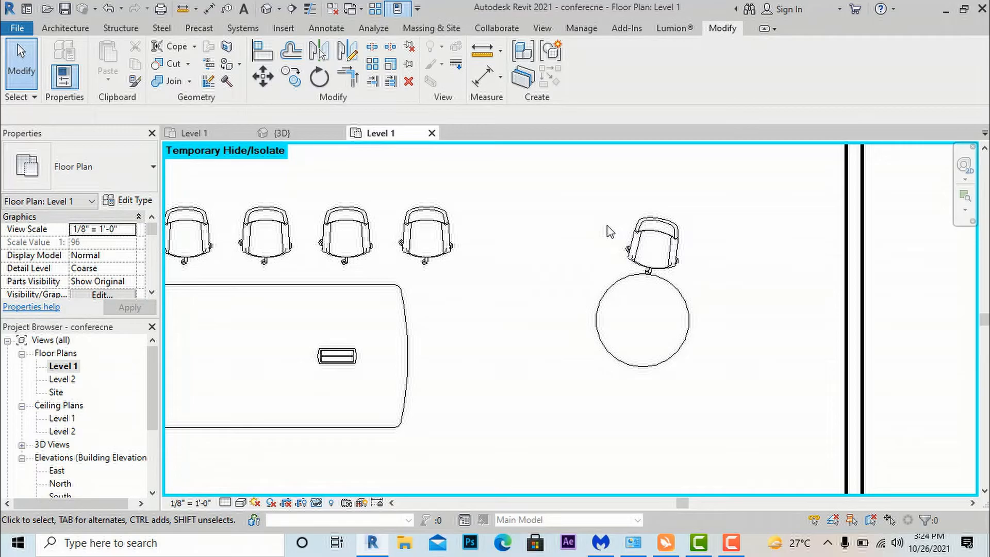
{"action": "left_click", "coordinate": [672, 254]}
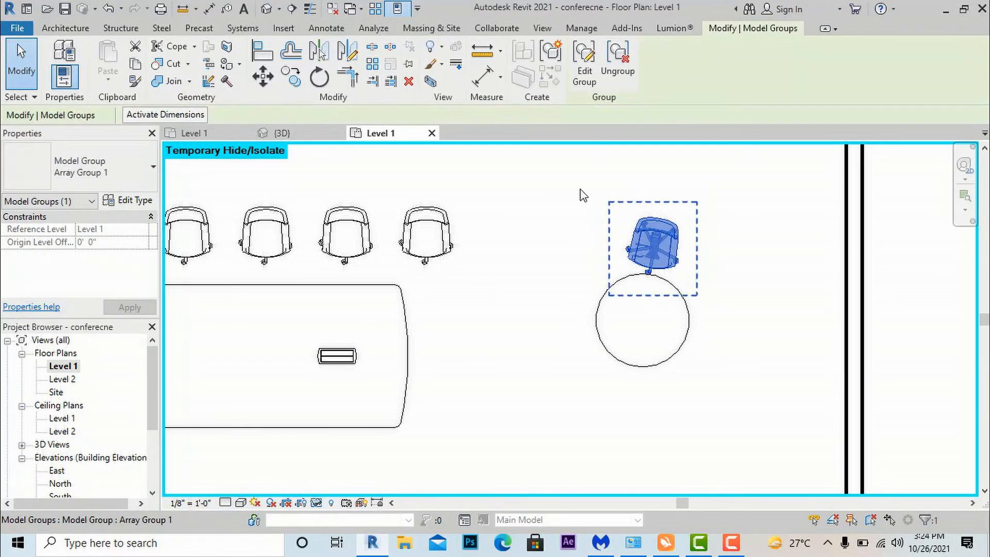
{"action": "left_click", "coordinate": [373, 73]}
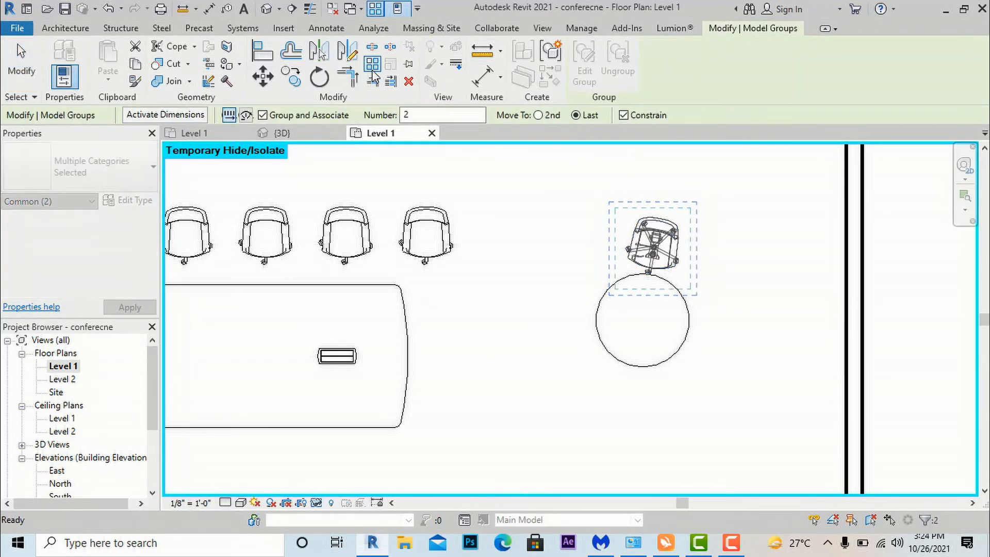
{"action": "left_click", "coordinate": [246, 117]}
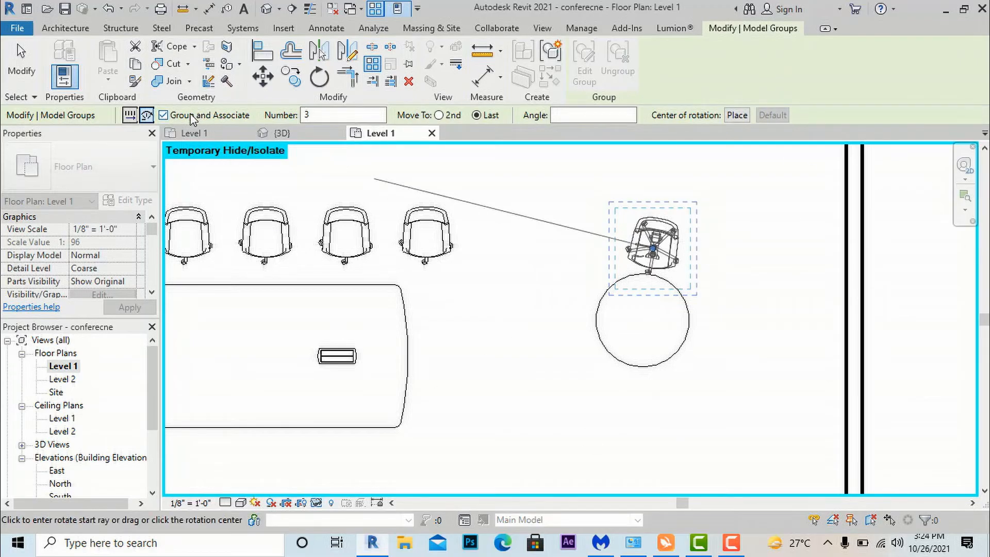
{"action": "double_click", "coordinate": [303, 114]}
{"action": "left_click", "coordinate": [571, 117]}
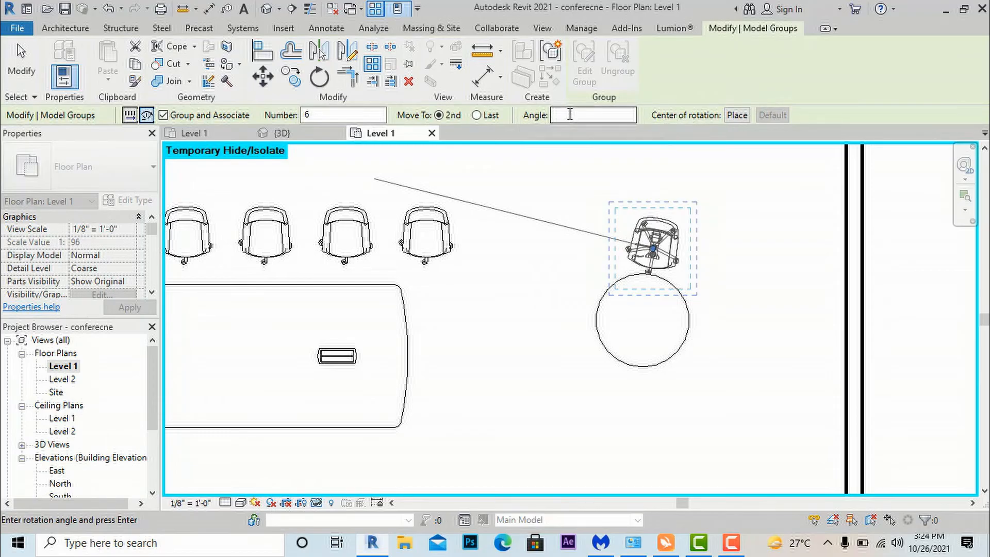
Place the array's center of rotation at the round table's midpoint and create the 6 chairs at a 45° angle.
{"action": "left_click", "coordinate": [737, 115]}
{"action": "left_click", "coordinate": [684, 246]}
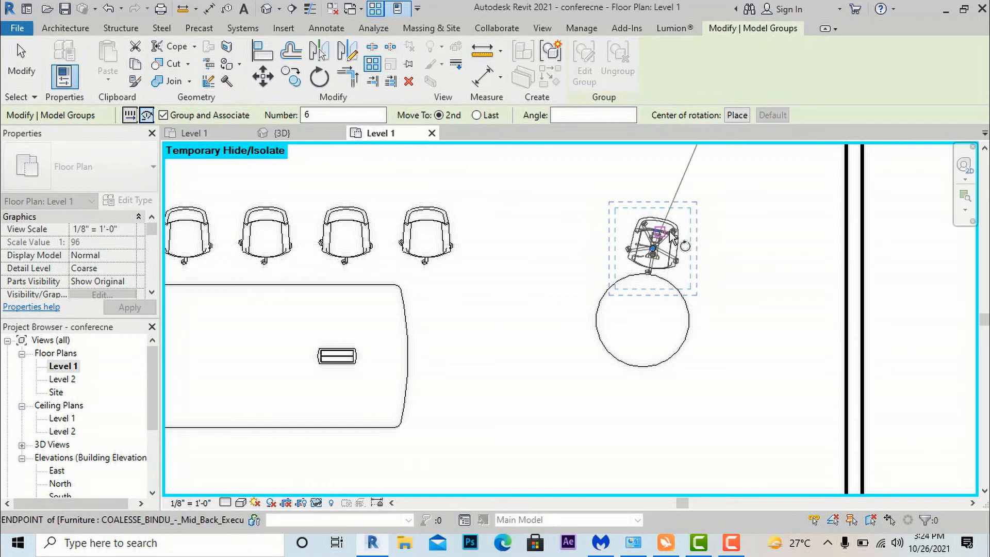
{"action": "scroll", "coordinate": [670, 238], "scroll_direction": "up", "scroll_amount": 2}
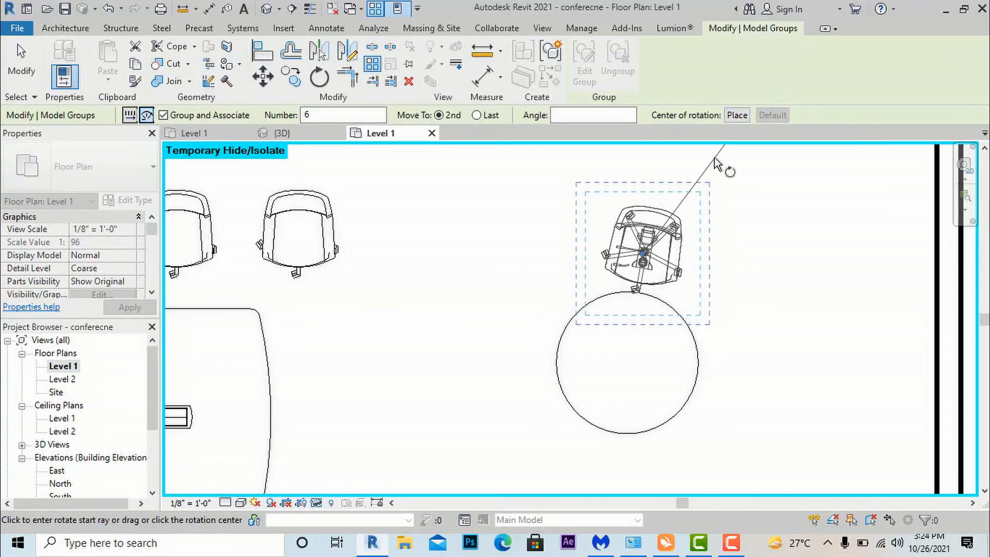
{"action": "left_click", "coordinate": [736, 116]}
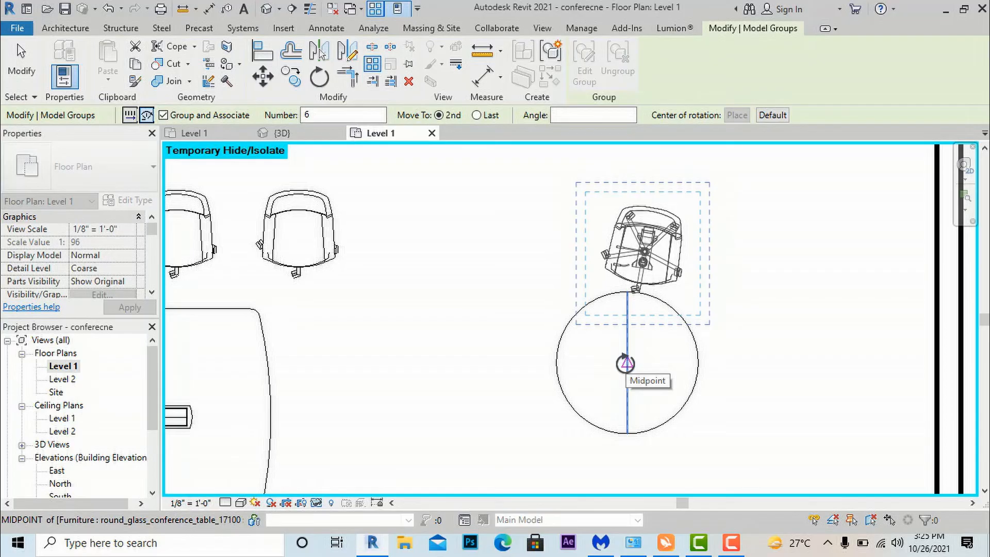
{"action": "left_click", "coordinate": [625, 363]}
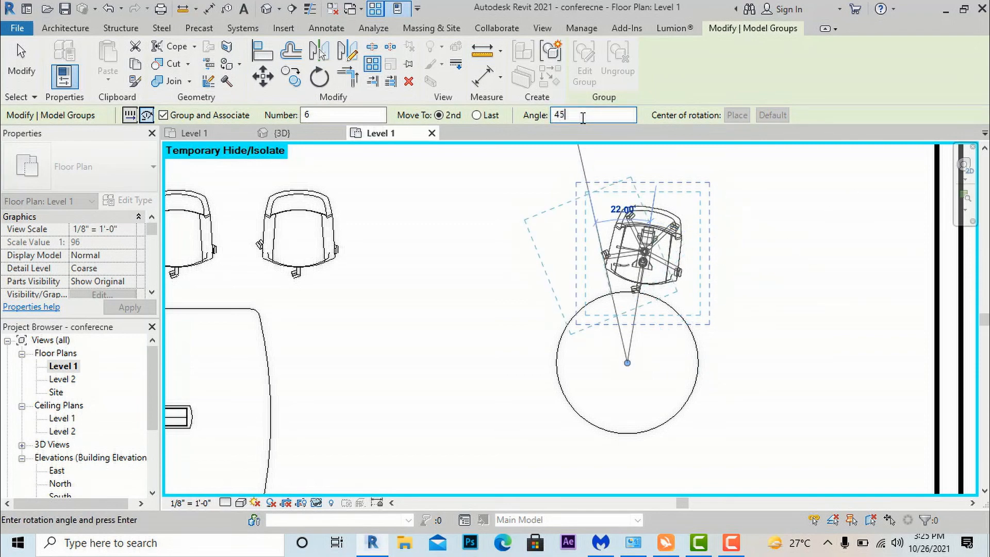
{"action": "key", "text": "Return"}
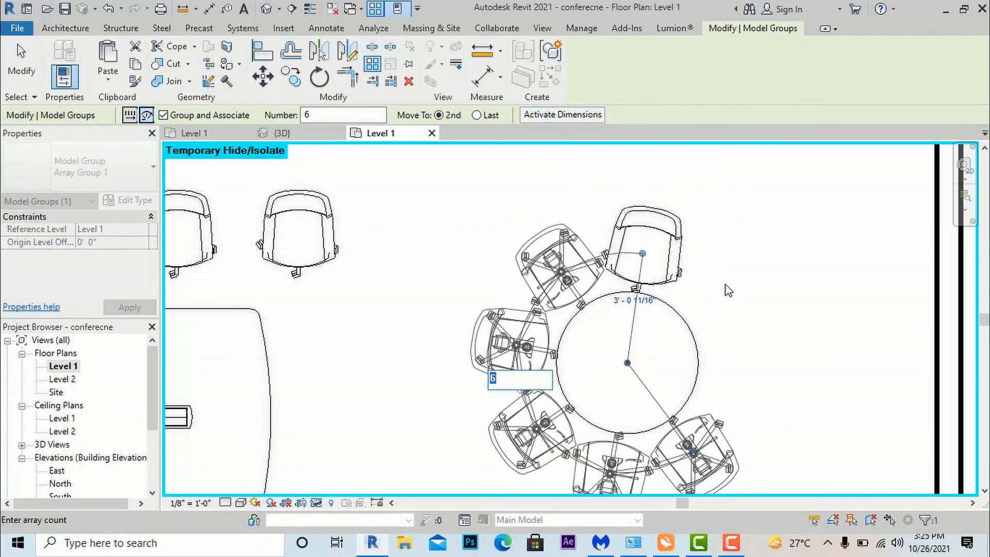
{"action": "scroll", "coordinate": [727, 290], "scroll_direction": "down", "scroll_amount": 2}
{"action": "scroll", "coordinate": [552, 386], "scroll_direction": "up", "scroll_amount": 2}
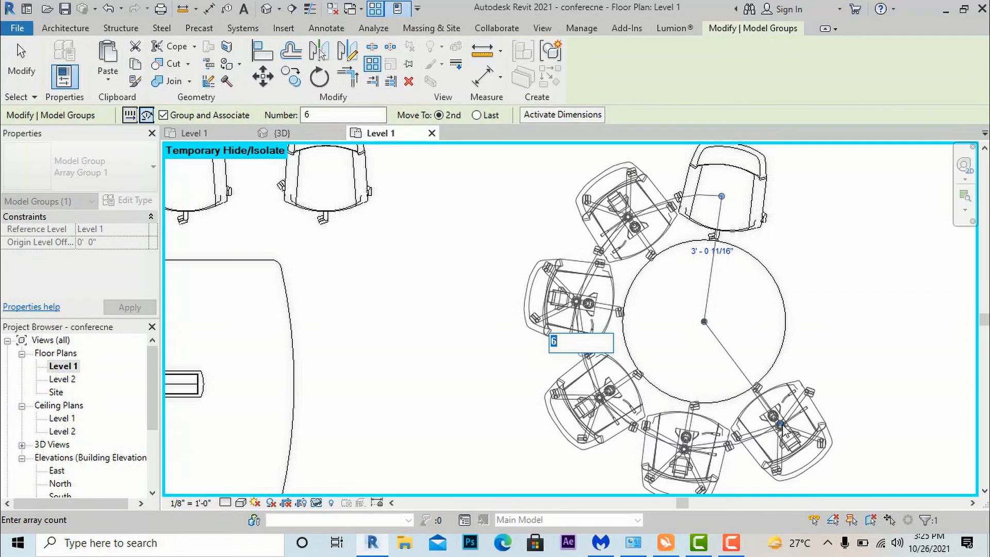
{"action": "key", "text": "Return"}
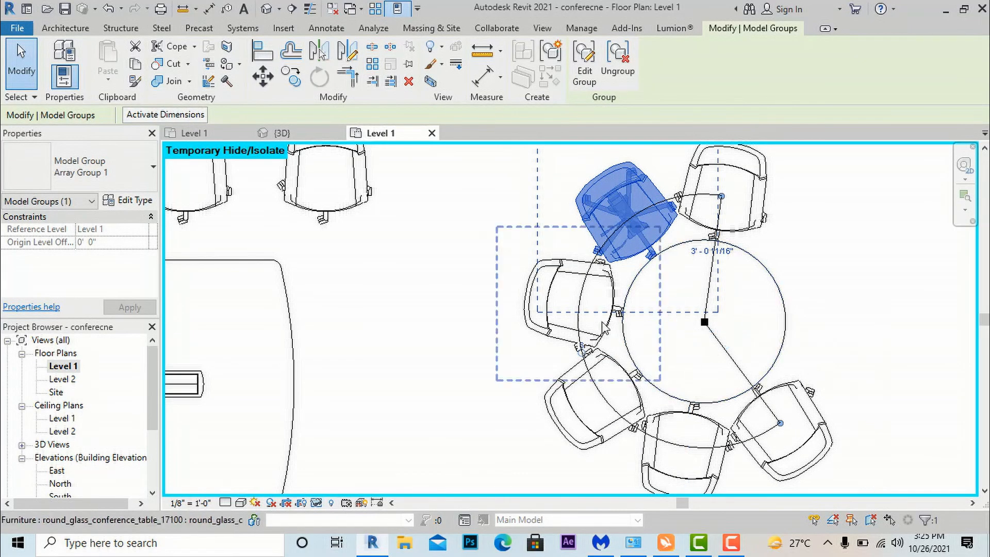
Set the item count of the radial chair array to 8 and clear the selection.
{"action": "left_click", "coordinate": [585, 345]}
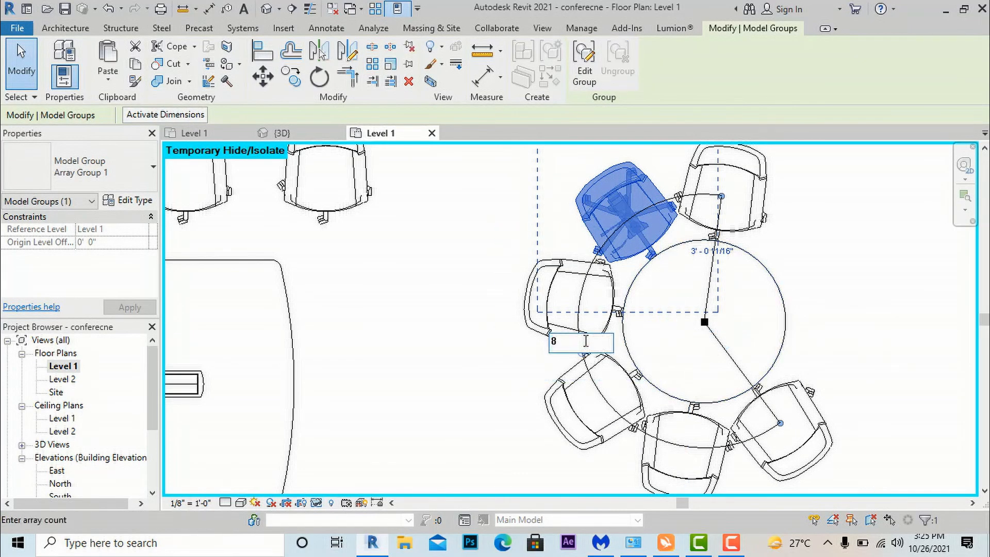
{"action": "key", "text": "Return"}
{"action": "left_click", "coordinate": [483, 177]}
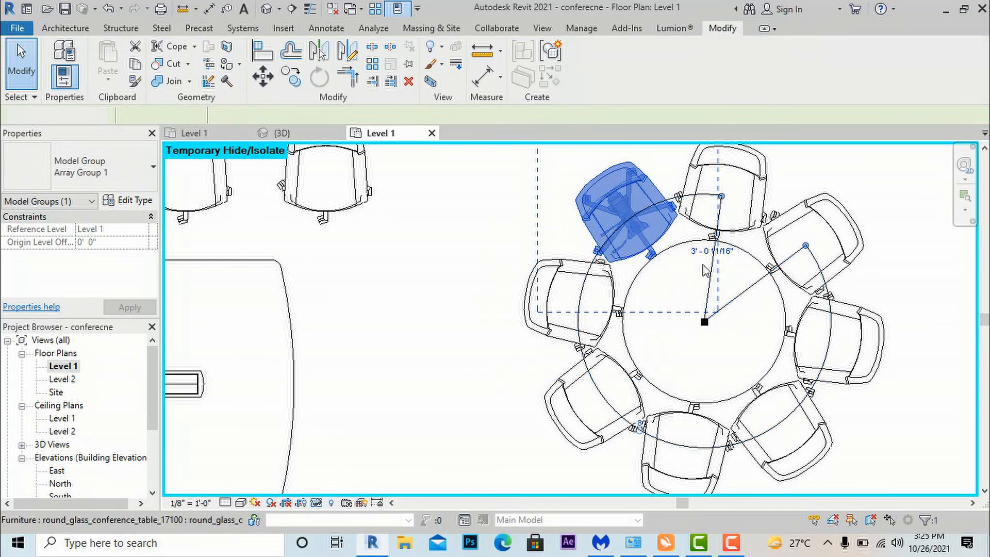
{"action": "scroll", "coordinate": [482, 177], "scroll_direction": "down", "scroll_amount": 2}
{"action": "scroll", "coordinate": [503, 334], "scroll_direction": "down", "scroll_amount": 2}
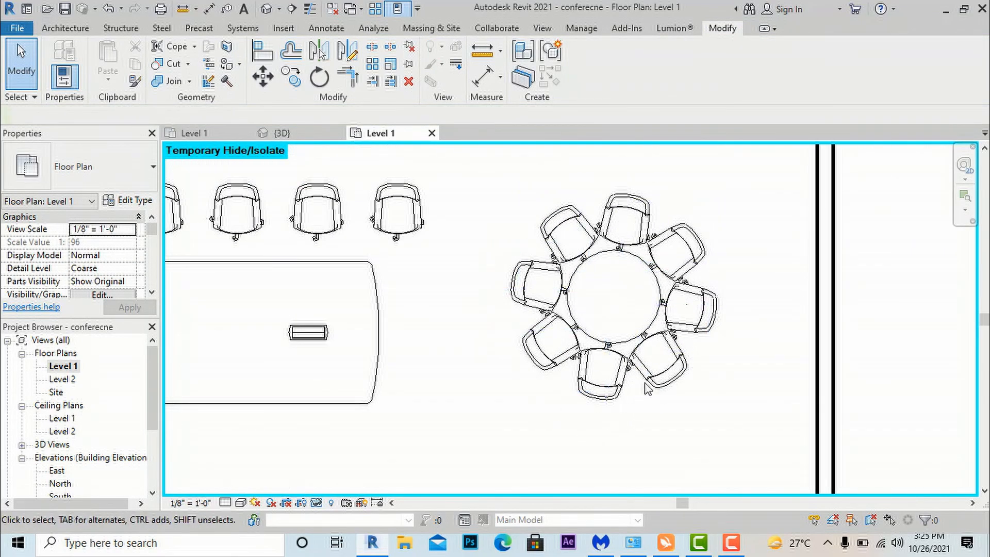
{"action": "scroll", "coordinate": [636, 402], "scroll_direction": "up", "scroll_amount": 1}
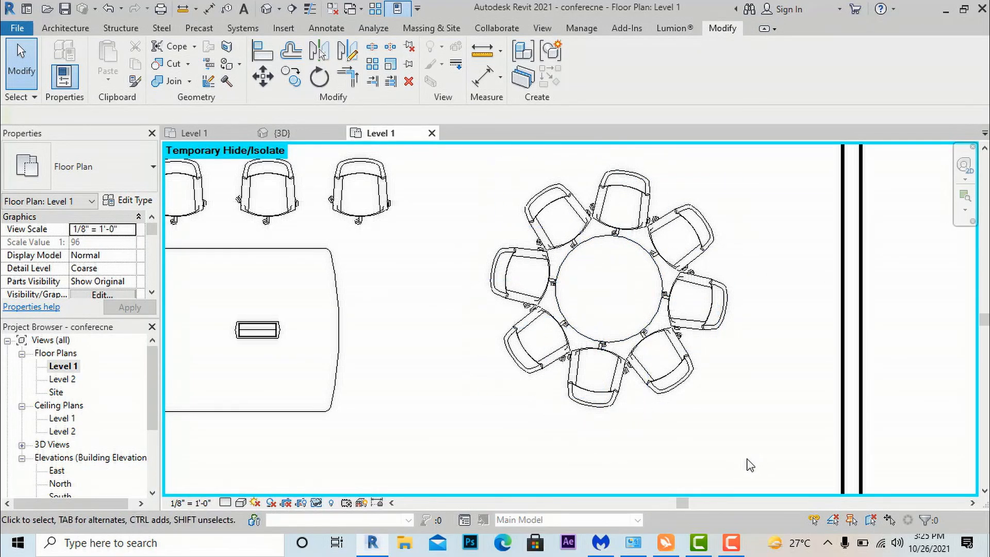
{"action": "scroll", "coordinate": [788, 384], "scroll_direction": "down", "scroll_amount": 1}
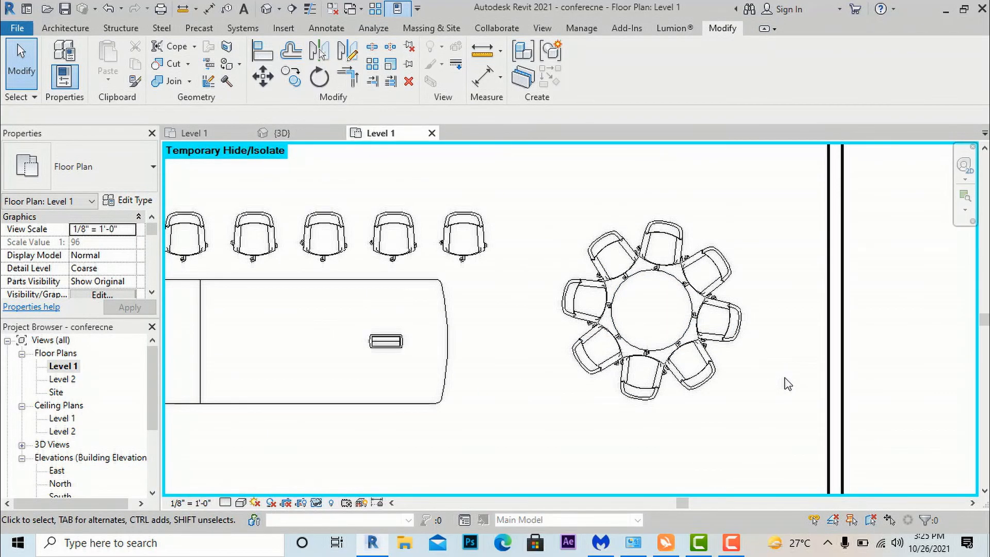
Set the item count of the round table's radial chair array to 4.
{"action": "left_click", "coordinate": [666, 374]}
{"action": "scroll", "coordinate": [624, 363], "scroll_direction": "up", "scroll_amount": 2}
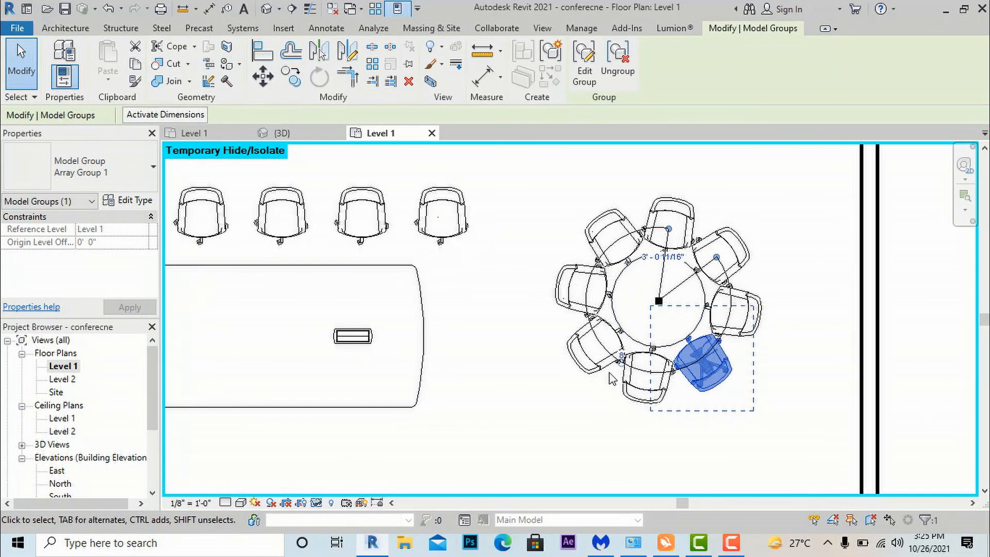
{"action": "left_click", "coordinate": [625, 352]}
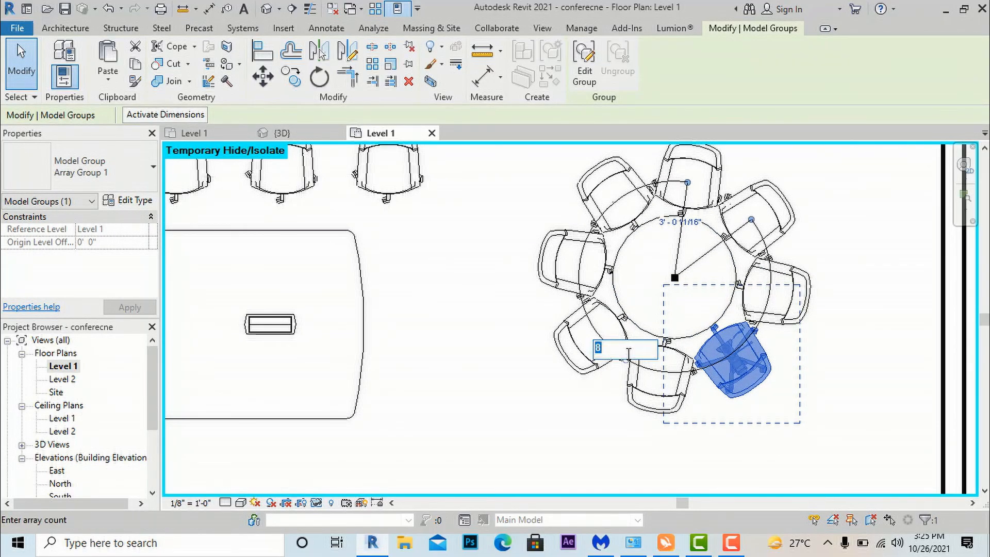
{"action": "key", "text": "Return"}
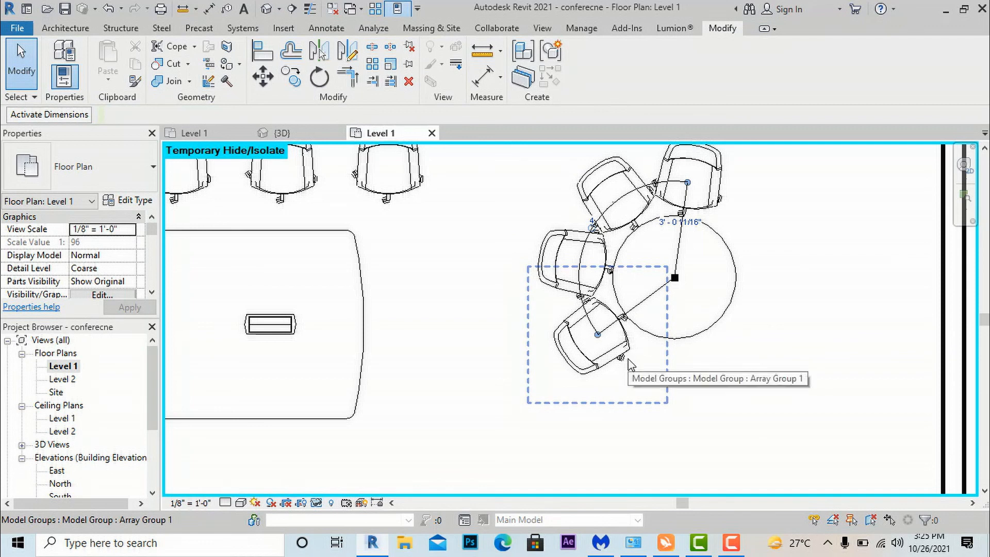
Move the array's last chair around to the round table's right side, spreading the four chairs around the table, and clear the selection.
{"action": "left_click_drag", "start_coordinate": [595, 340], "coordinate": [772, 222]}
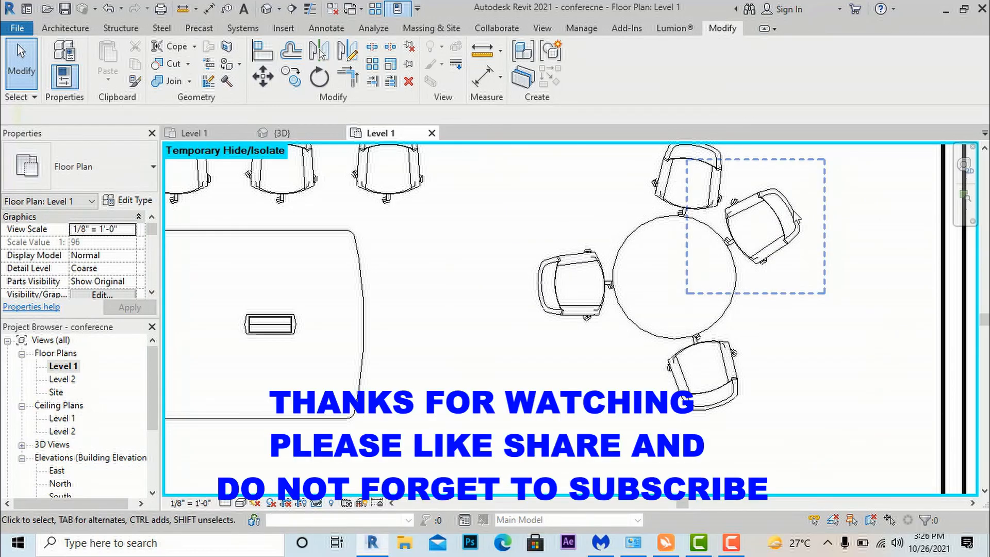
{"action": "left_click", "coordinate": [787, 214]}
{"action": "left_click_drag", "start_coordinate": [753, 225], "coordinate": [779, 315]}
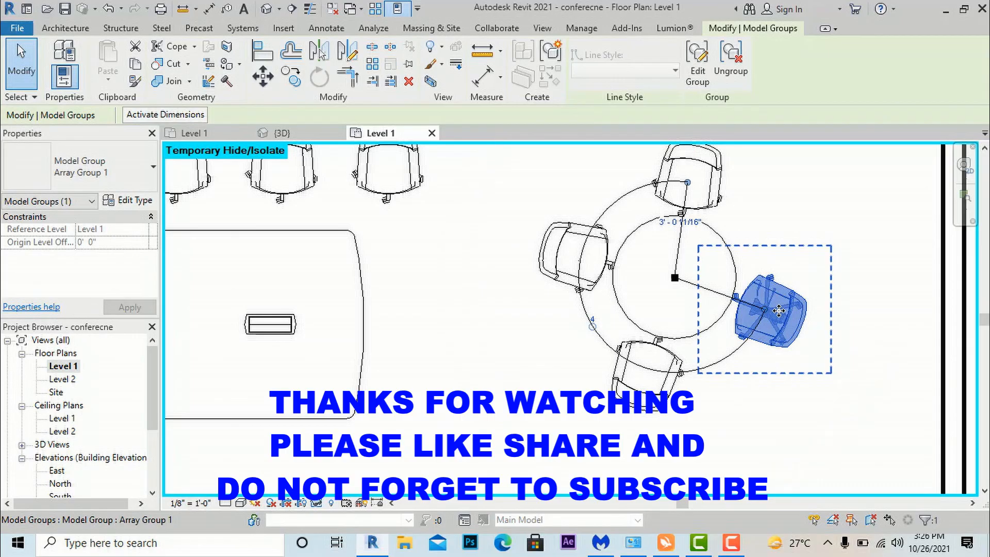
{"action": "left_click", "coordinate": [778, 406]}
{"action": "scroll", "coordinate": [773, 400], "scroll_direction": "down", "scroll_amount": 5}
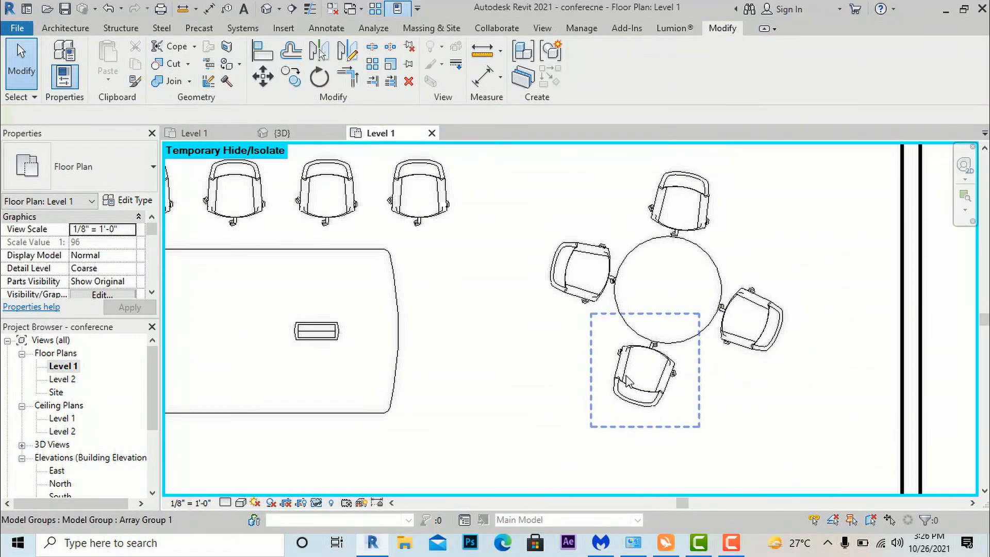